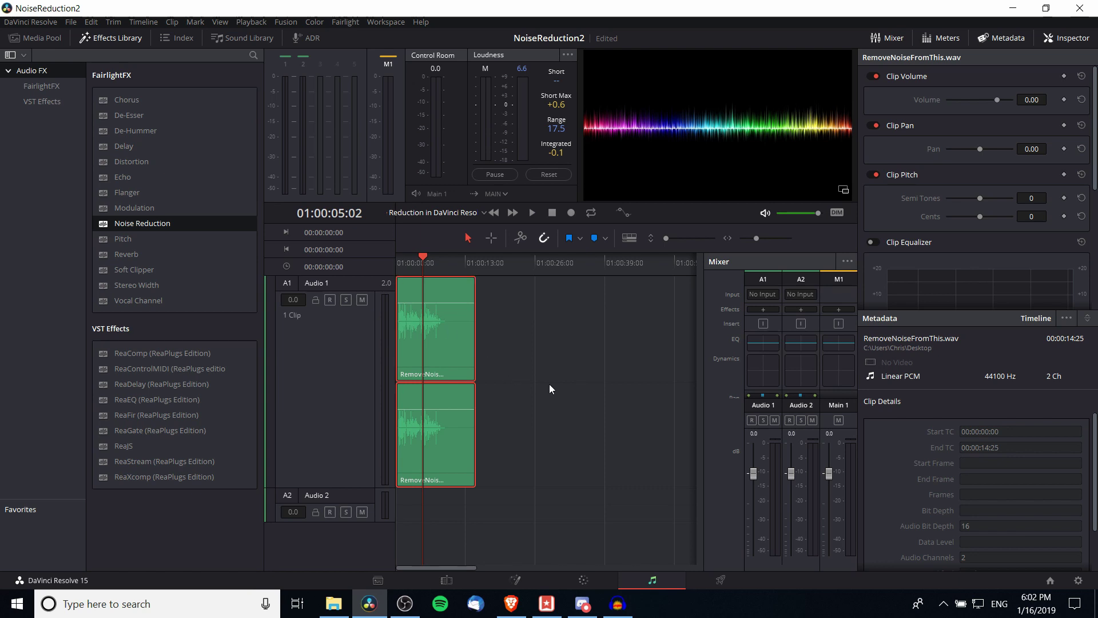
- Toggle the Effects Library back on and list the FairlightFX effects, including Noise Reduction
{"action": "left_click", "coordinate": [92, 39]}
{"action": "left_click", "coordinate": [91, 38]}
{"action": "left_click", "coordinate": [65, 89]}
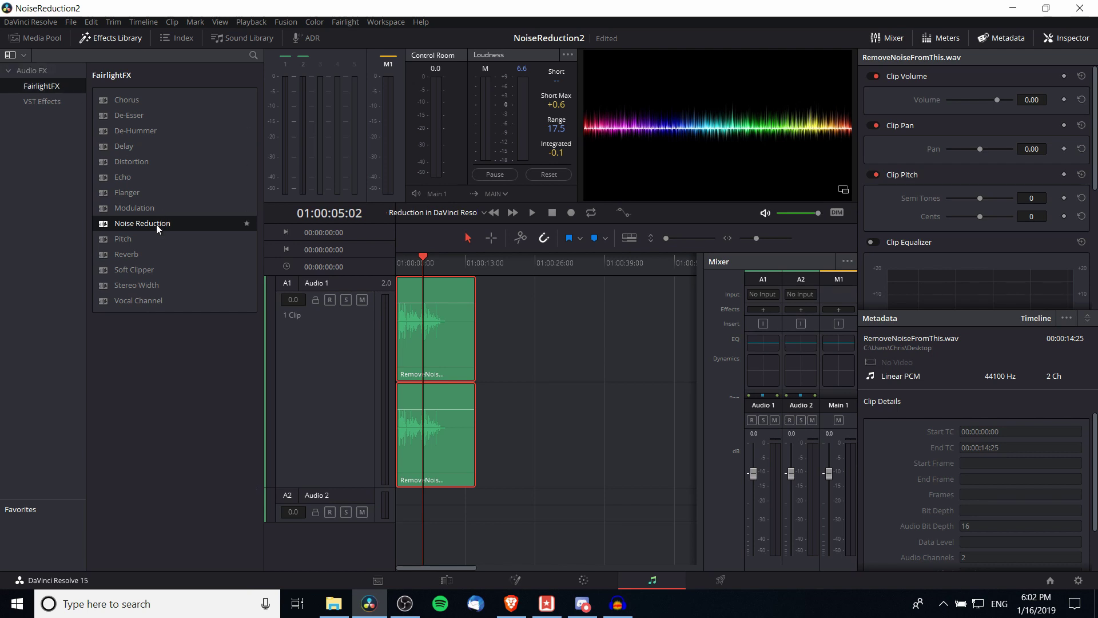
- Apply Noise Reduction to RemoveNoiseFromThis.wav on A1, move its settings window aside, and rewind
{"action": "left_click_drag", "start_coordinate": [158, 228], "coordinate": [444, 376]}
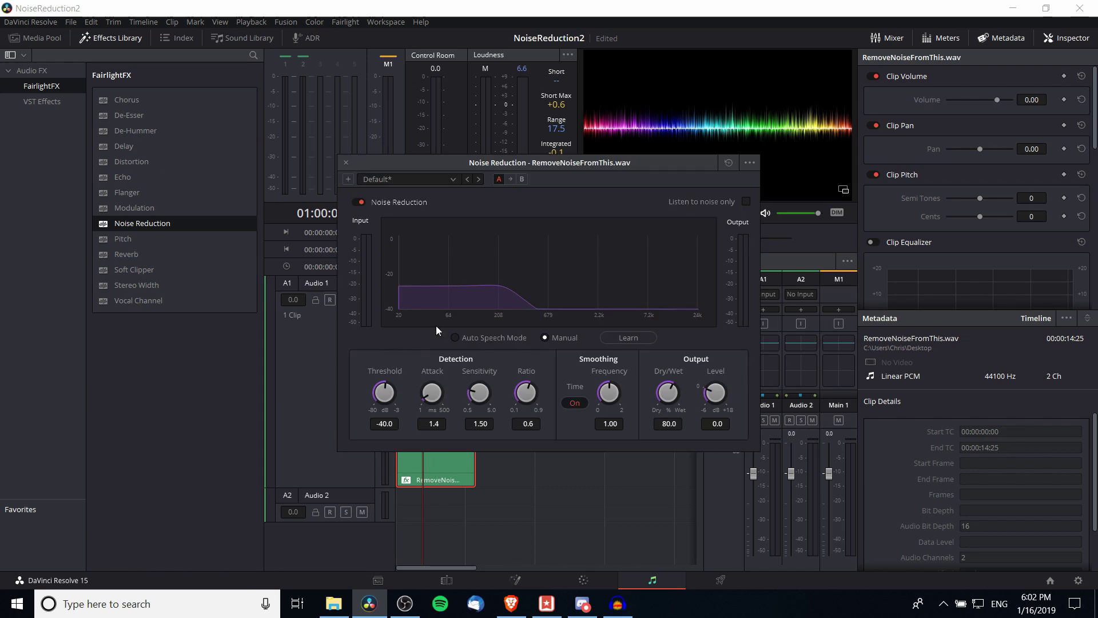
{"action": "left_click_drag", "start_coordinate": [436, 166], "coordinate": [607, 216]}
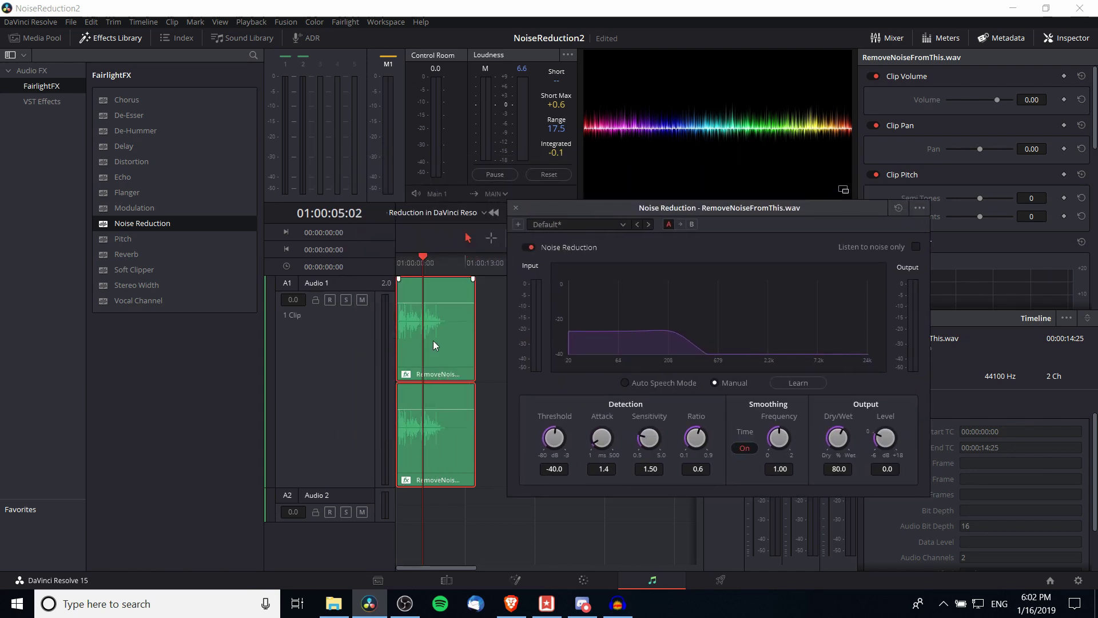
{"action": "left_click", "coordinate": [468, 452]}
{"action": "left_click_drag", "start_coordinate": [691, 263], "coordinate": [703, 305]}
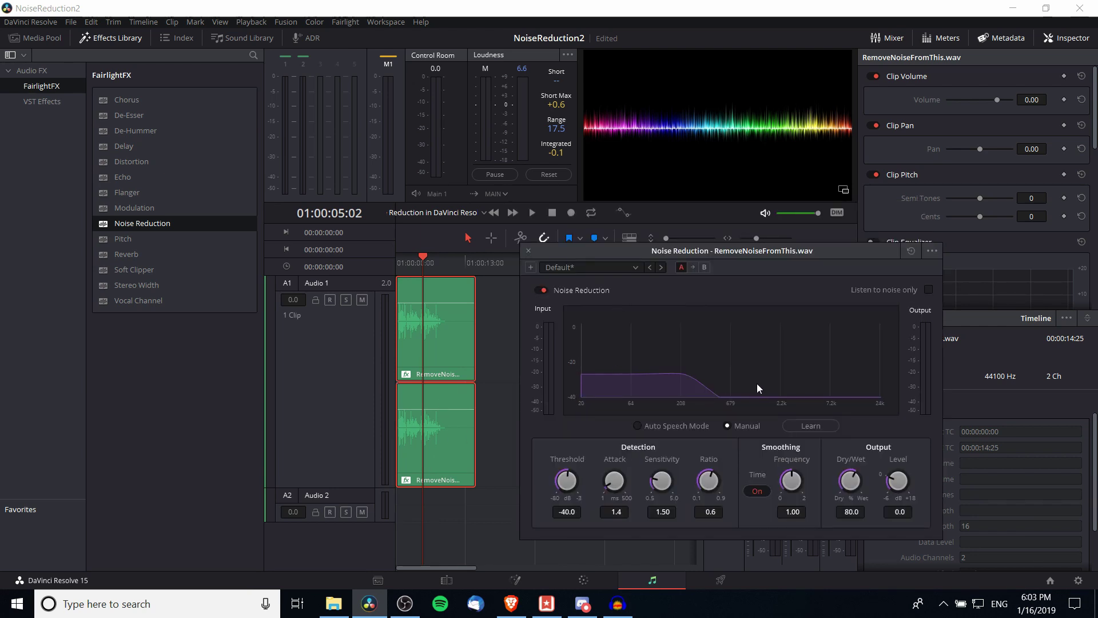
{"action": "key", "text": "Home"}
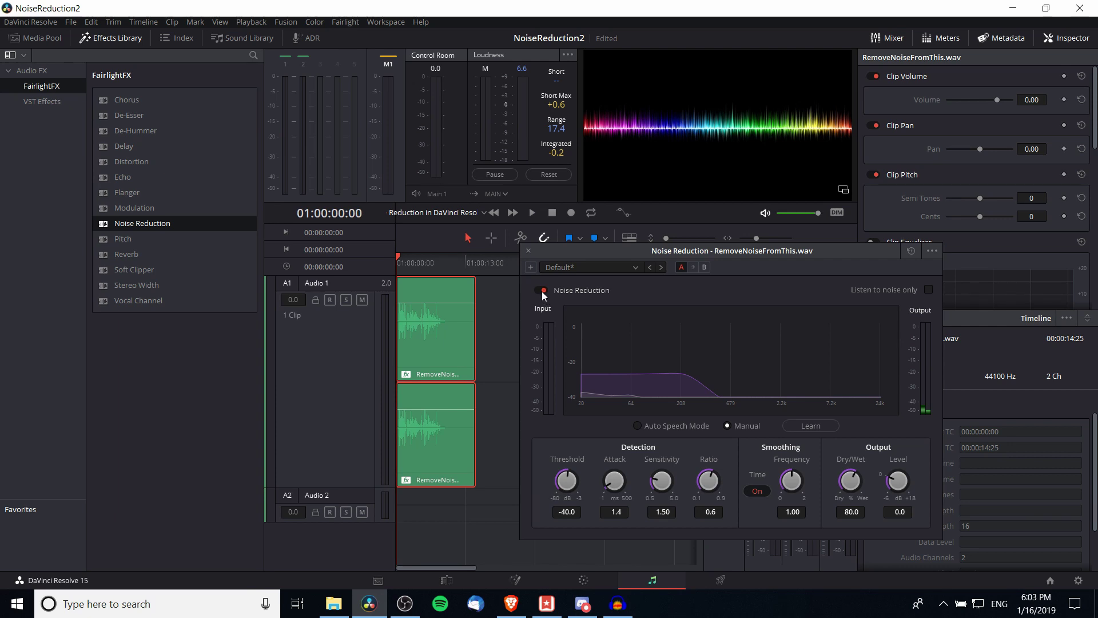
{"action": "left_click", "coordinate": [542, 291]}
{"action": "key", "text": "space"}
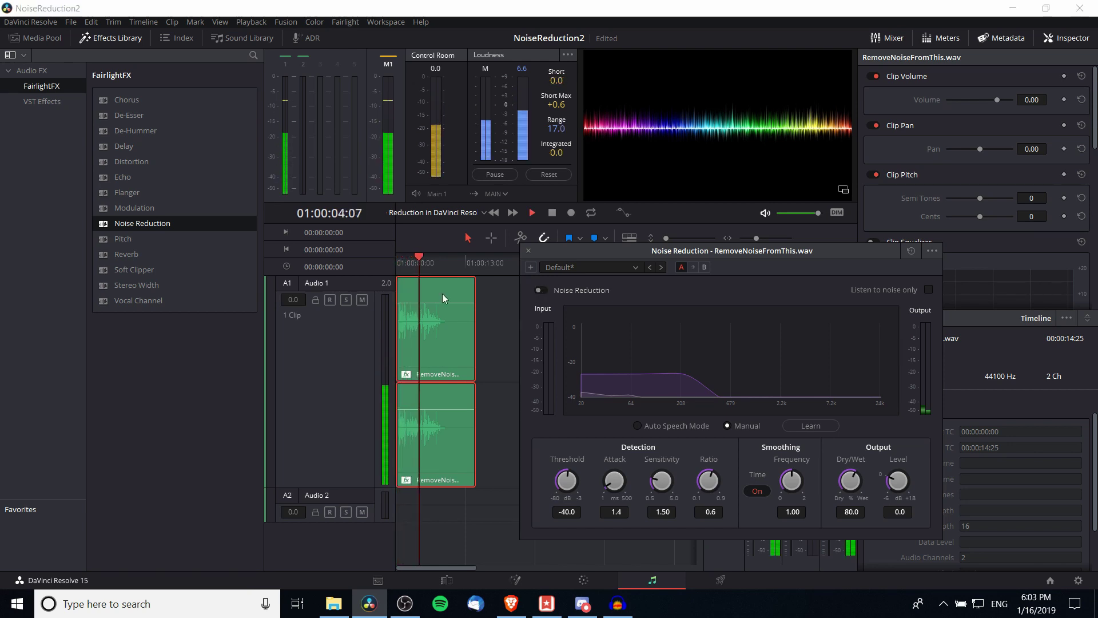
{"action": "key", "text": "space"}
{"action": "key", "text": "Home"}
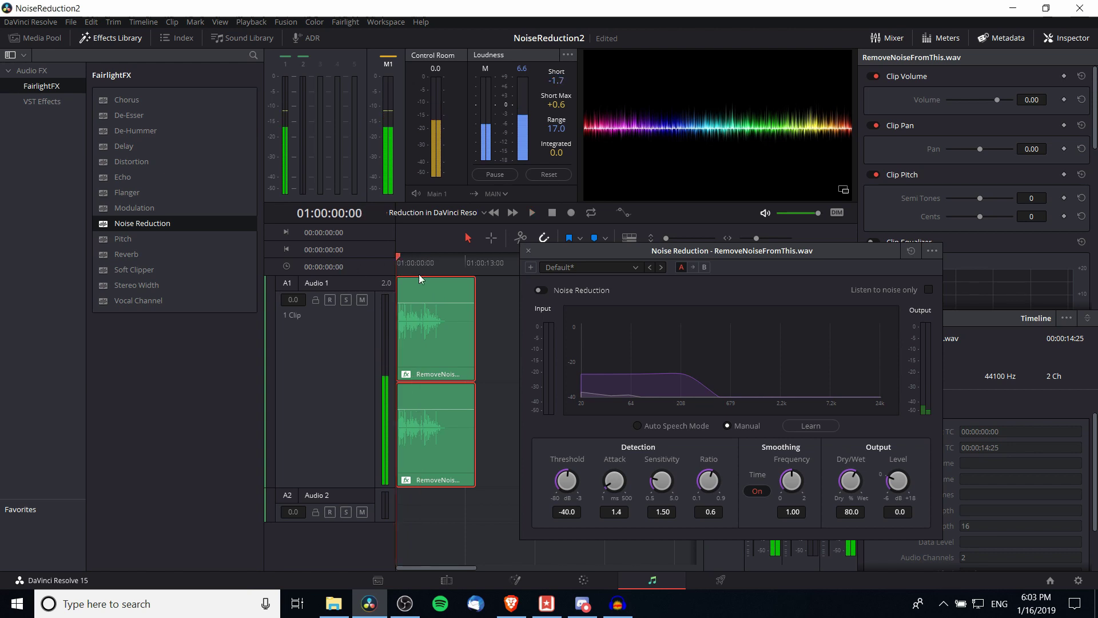
{"action": "left_click", "coordinate": [542, 292]}
{"action": "key", "text": "space"}
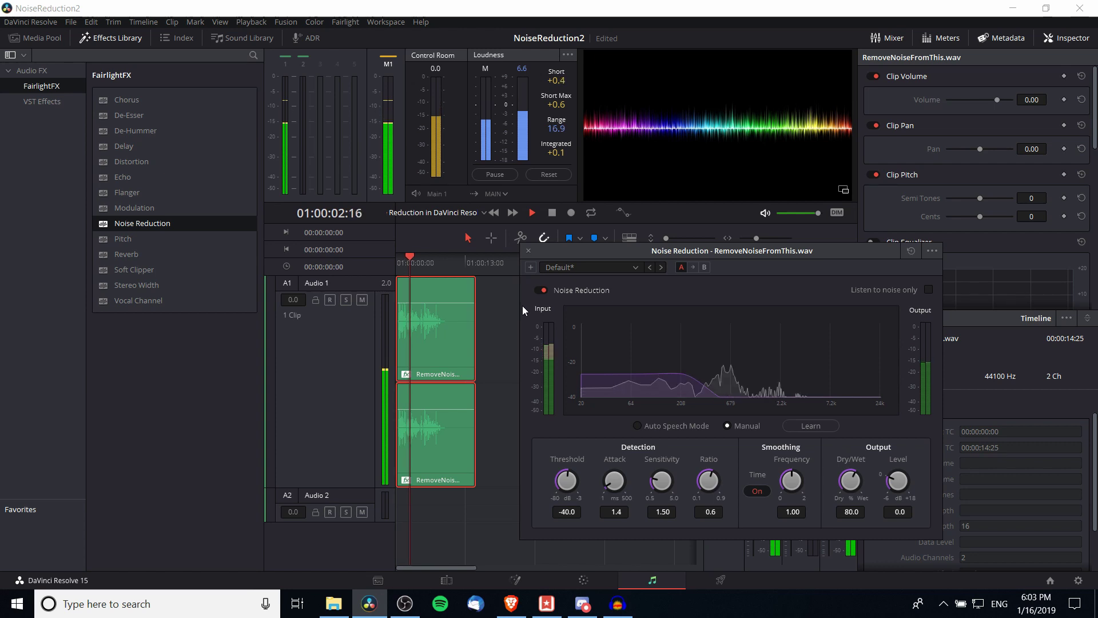
{"action": "key", "text": "space"}
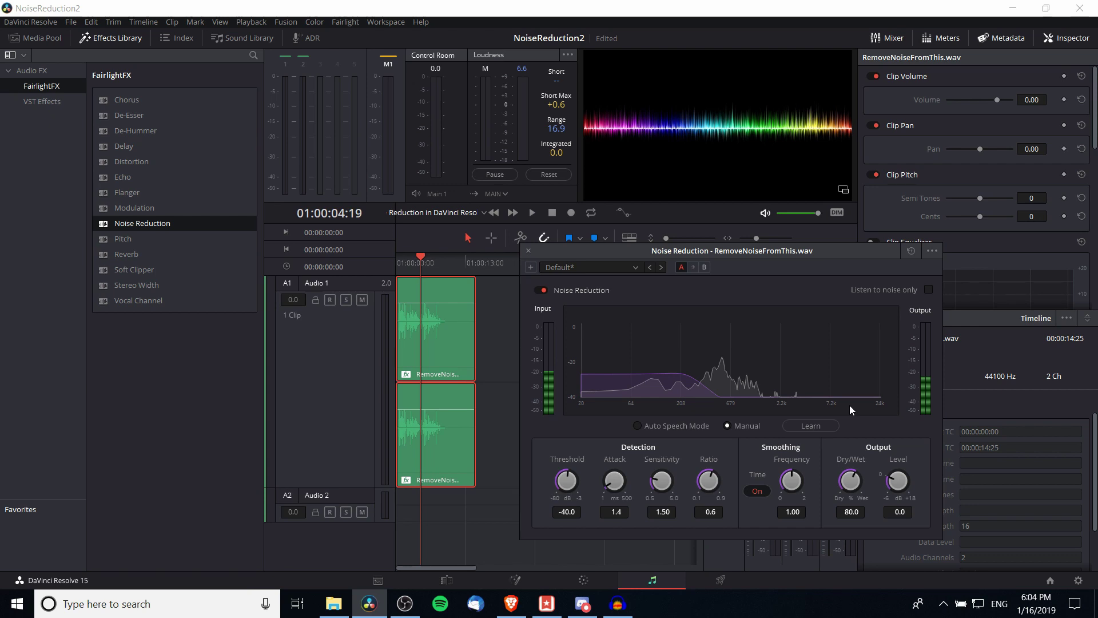
{"action": "left_click", "coordinate": [677, 427]}
{"action": "left_click_drag", "start_coordinate": [417, 256], "coordinate": [359, 248]}
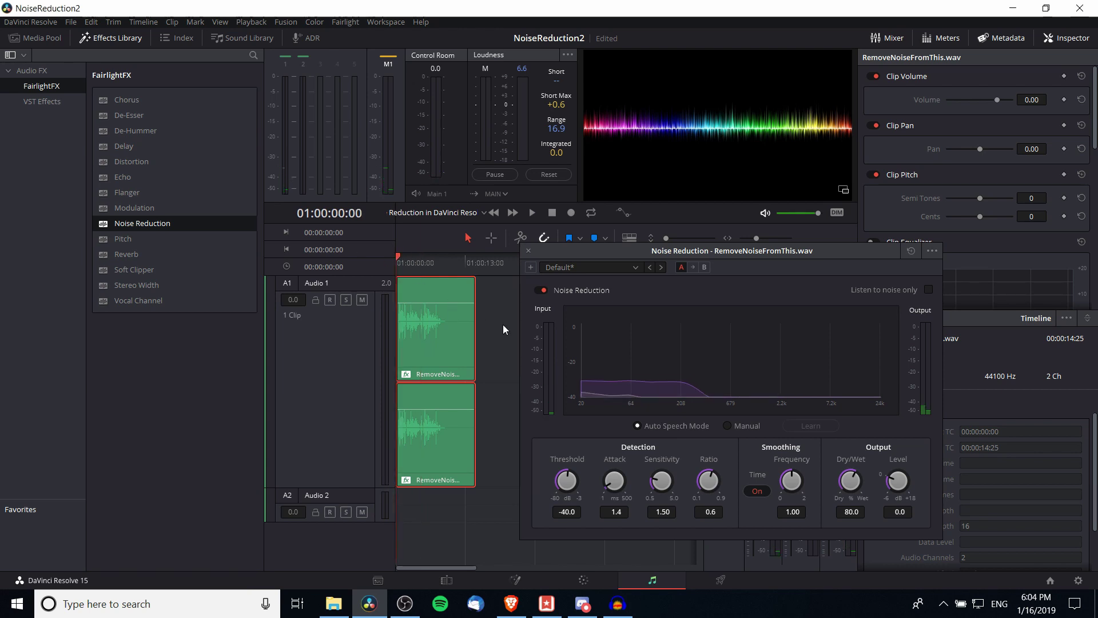
{"action": "key", "text": "space"}
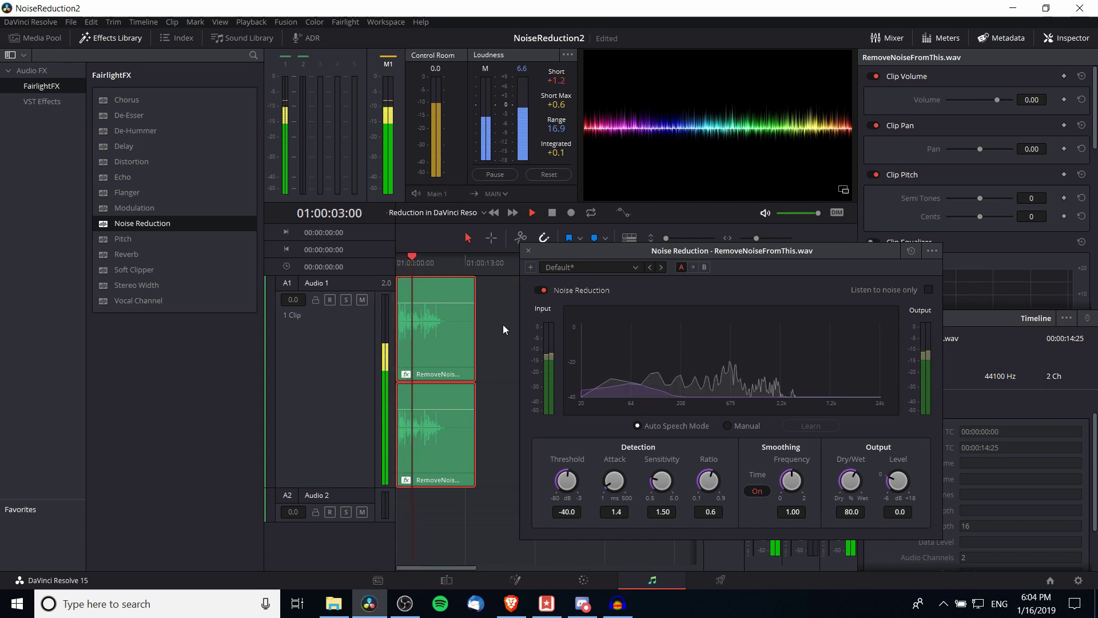
{"action": "key", "text": "space"}
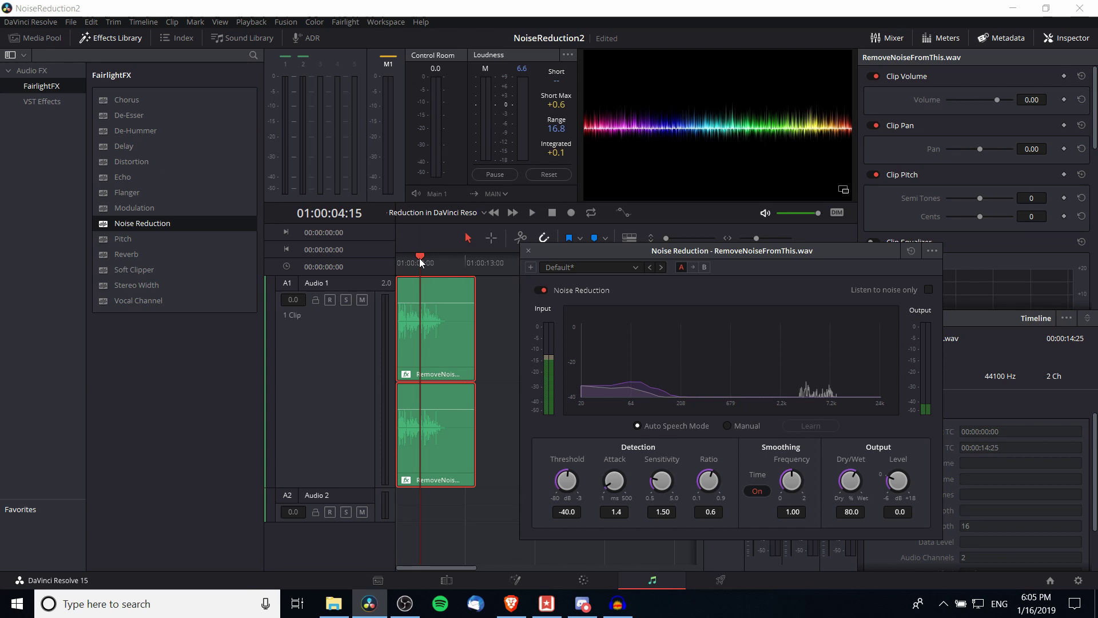
{"action": "left_click_drag", "start_coordinate": [421, 262], "coordinate": [417, 259]}
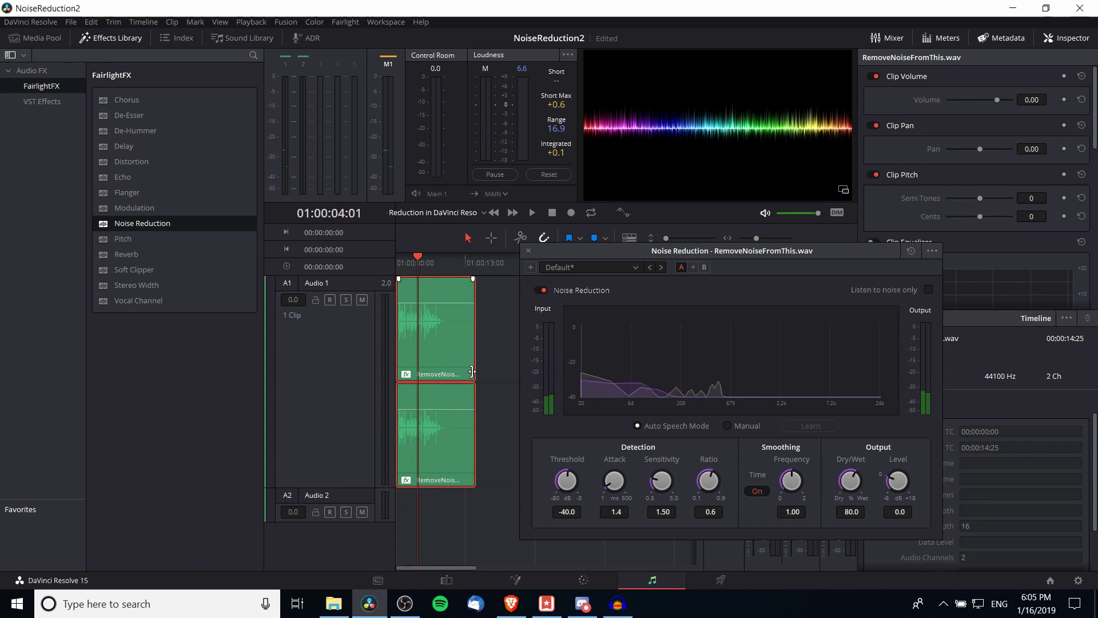
{"action": "key", "text": "space"}
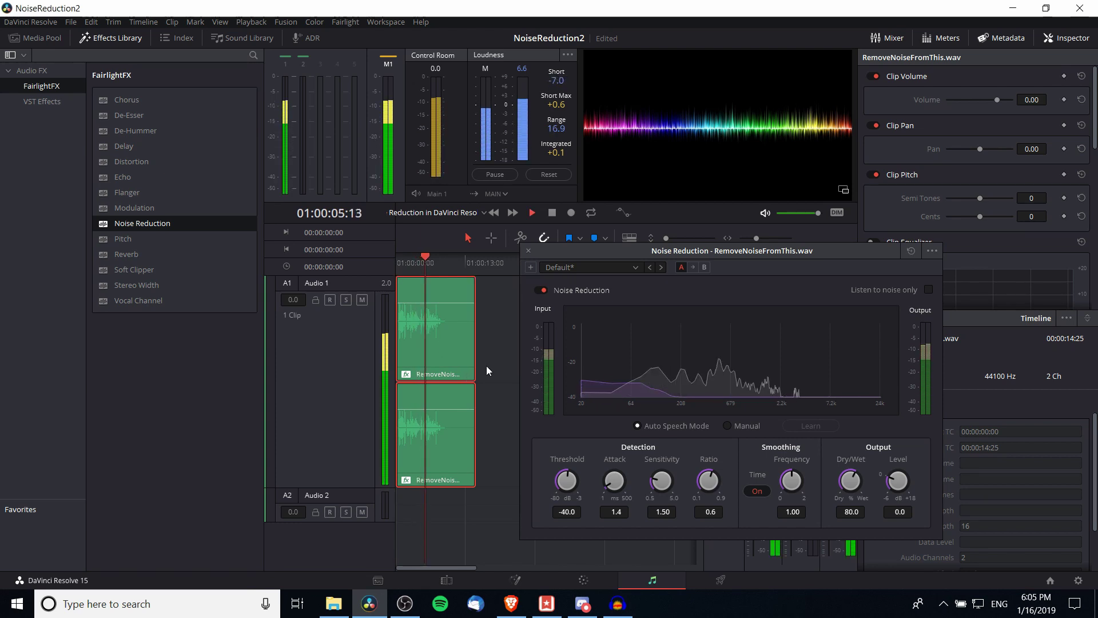
{"action": "key", "text": "space"}
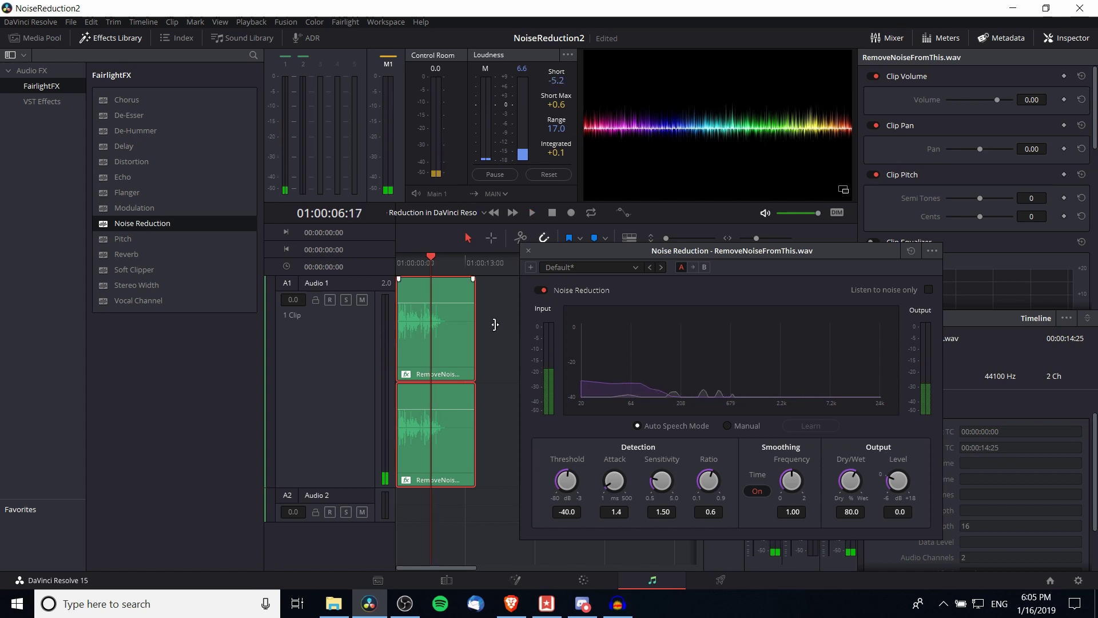
{"action": "left_click", "coordinate": [728, 428]}
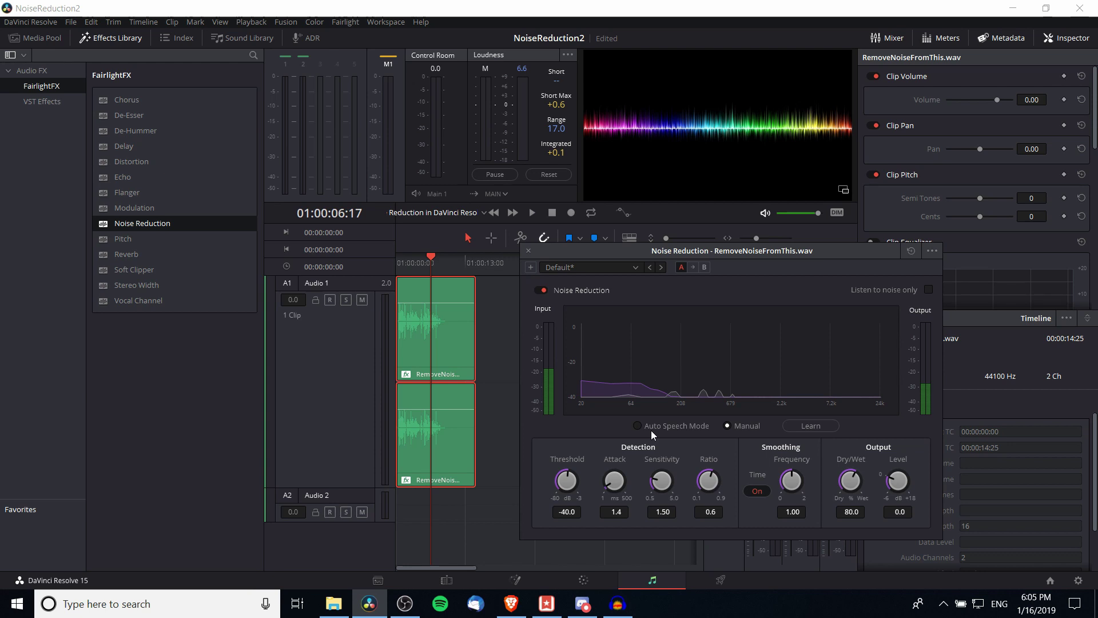
- Play RemoveNoiseFromThis.wav from the start and switch on Noise Reduction's Learn
{"action": "key", "text": "Home"}
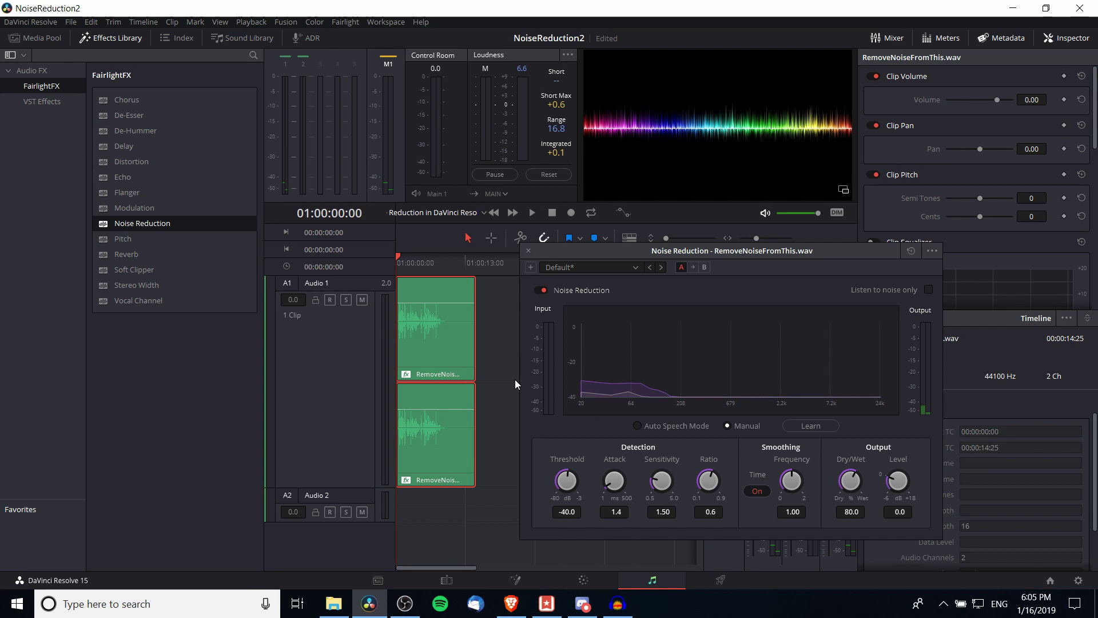
{"action": "key", "text": "space"}
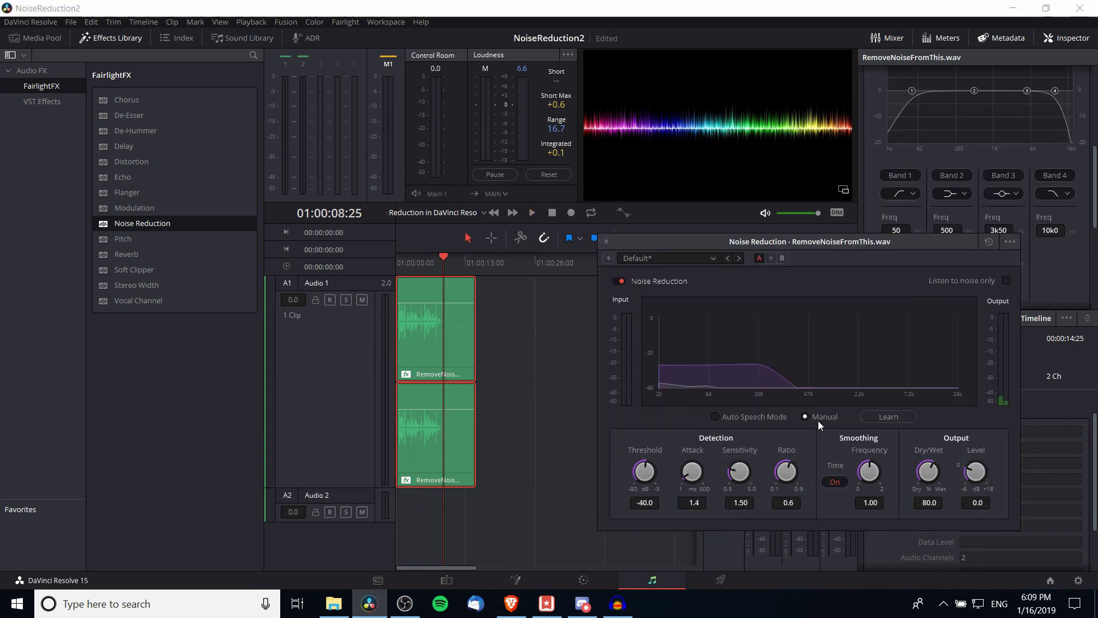
{"action": "left_click", "coordinate": [864, 418]}
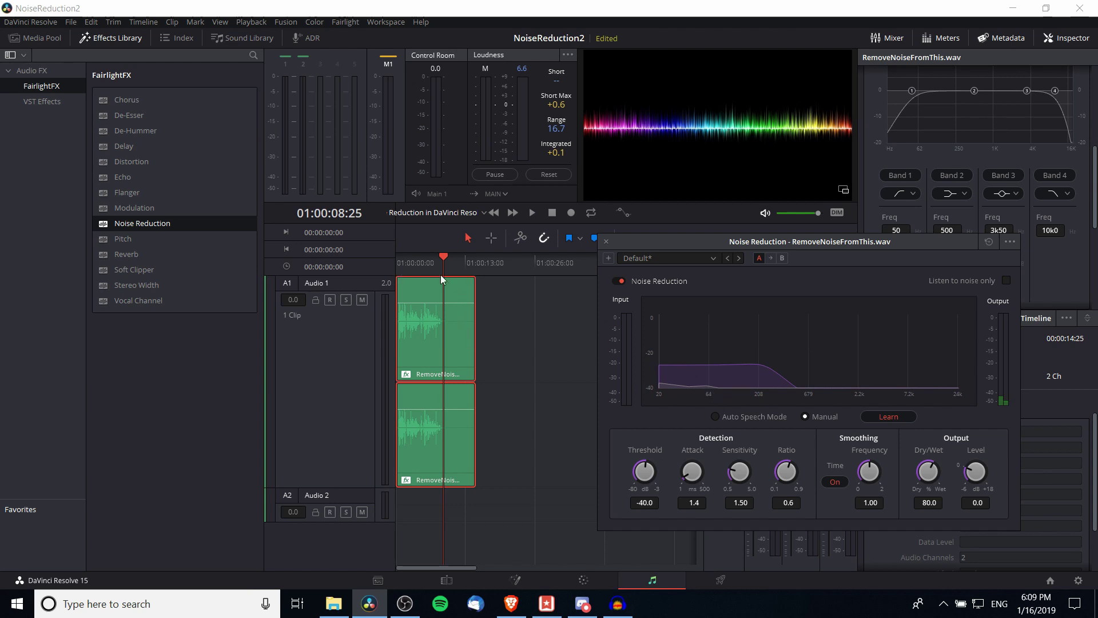
- Keep the clip playing while Learn captures Threshold -41.2, Sensitivity 2.58, Ratio 0.5, Dry/Wet 74.8
{"action": "left_click", "coordinate": [440, 259]}
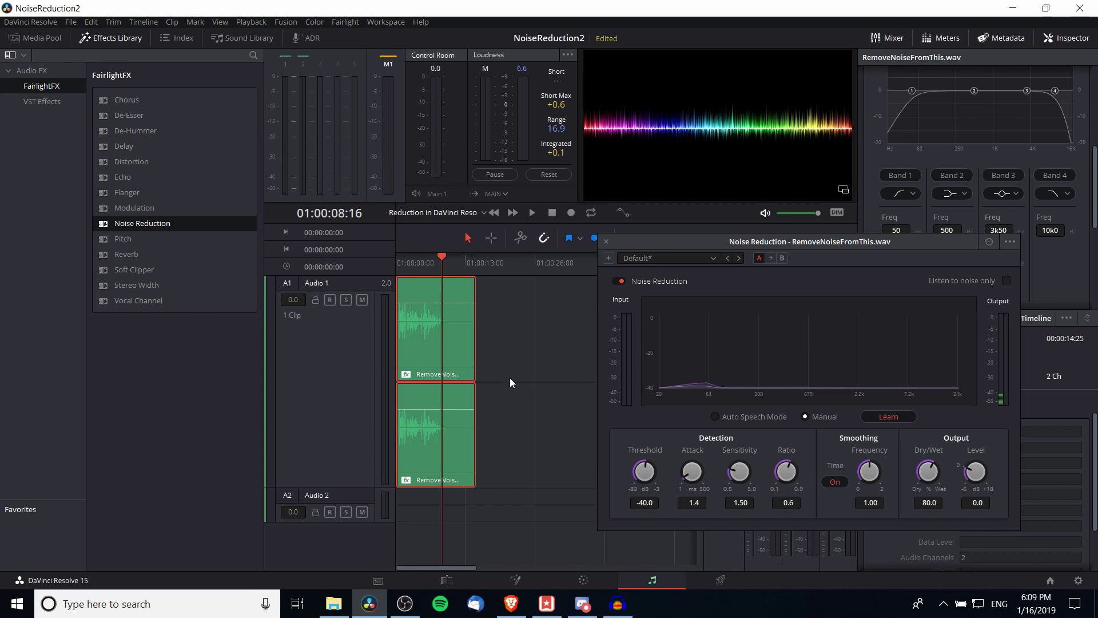
{"action": "key", "text": "space"}
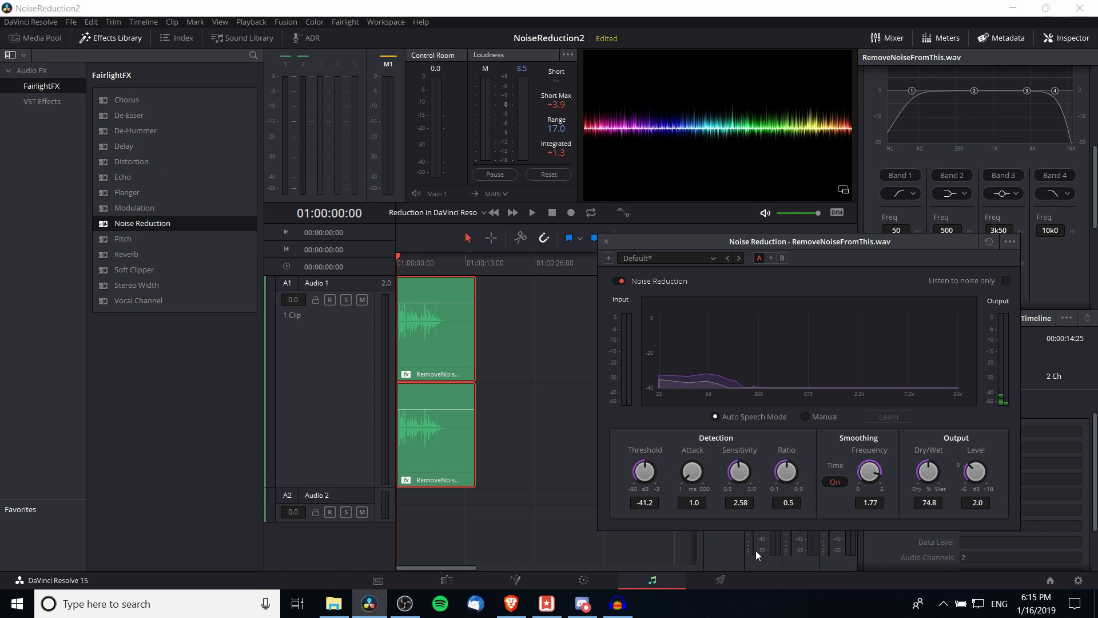
- Audition the clip with the learned settings, then switch Noise Reduction to Manual mode
{"action": "key", "text": "space"}
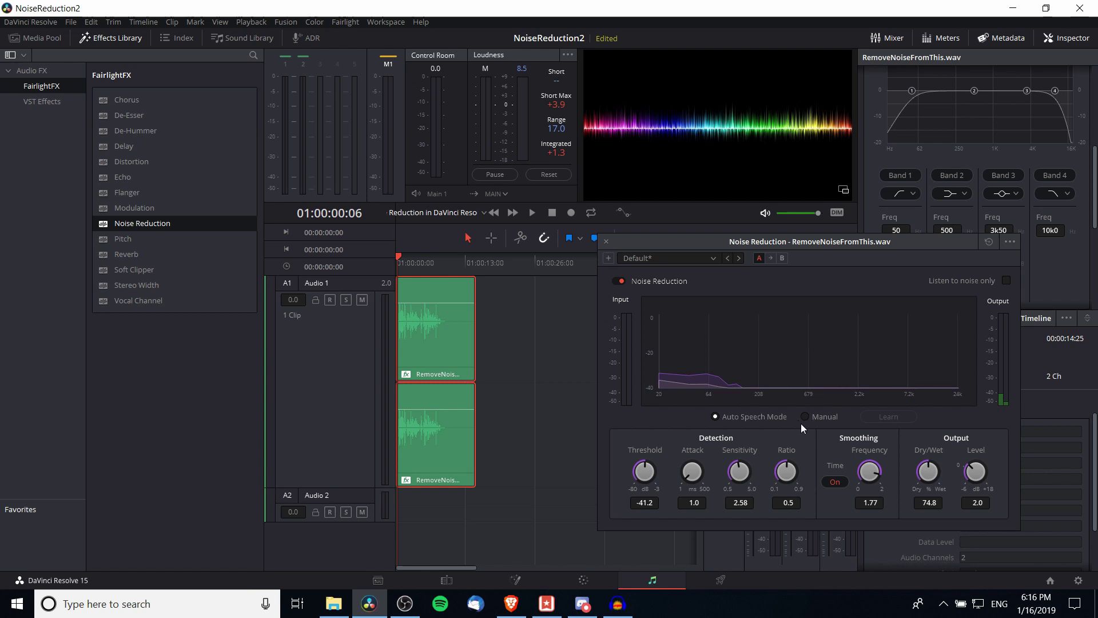
{"action": "key", "text": "space"}
{"action": "key", "text": "space"}
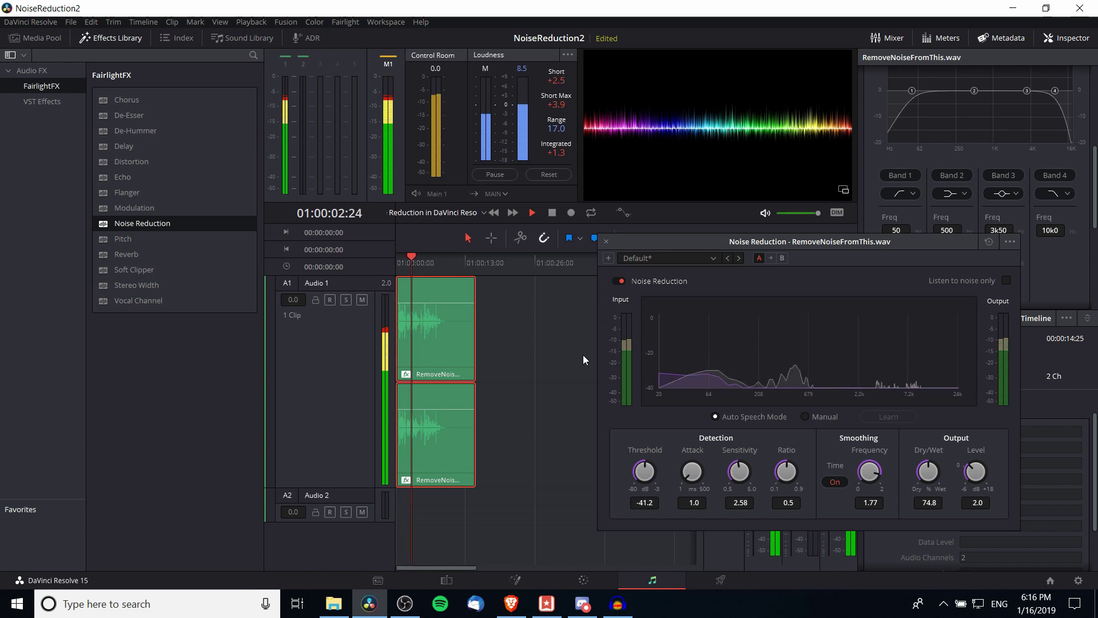
{"action": "key", "text": "space"}
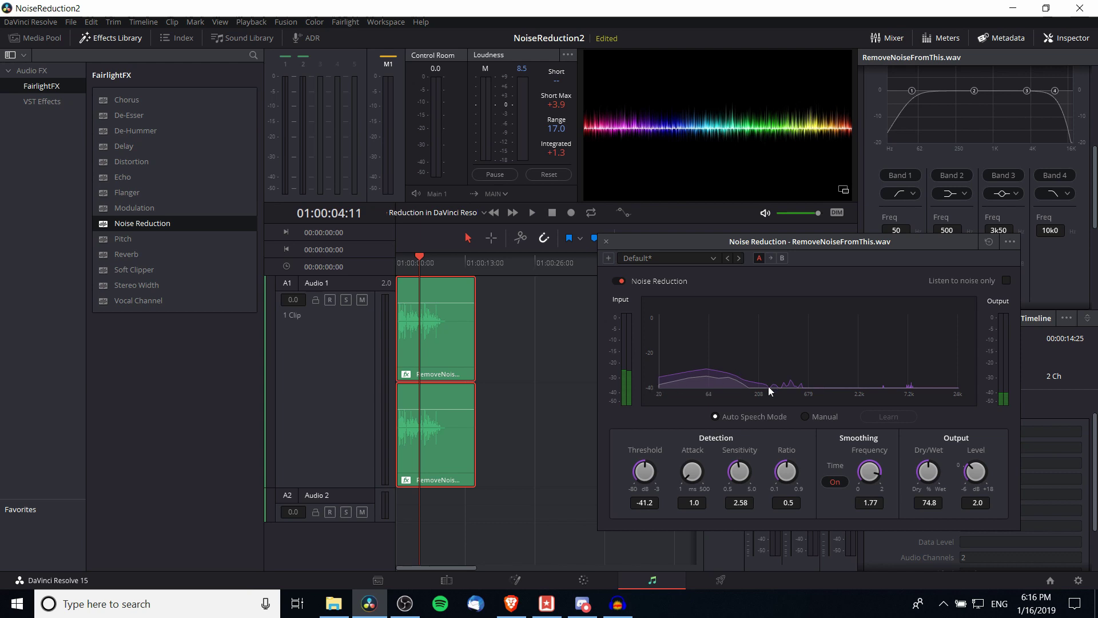
{"action": "left_click", "coordinate": [805, 419]}
- Play the clip unprocessed, then turn Noise Reduction on and play it again to compare
{"action": "left_click_drag", "start_coordinate": [411, 261], "coordinate": [398, 261]}
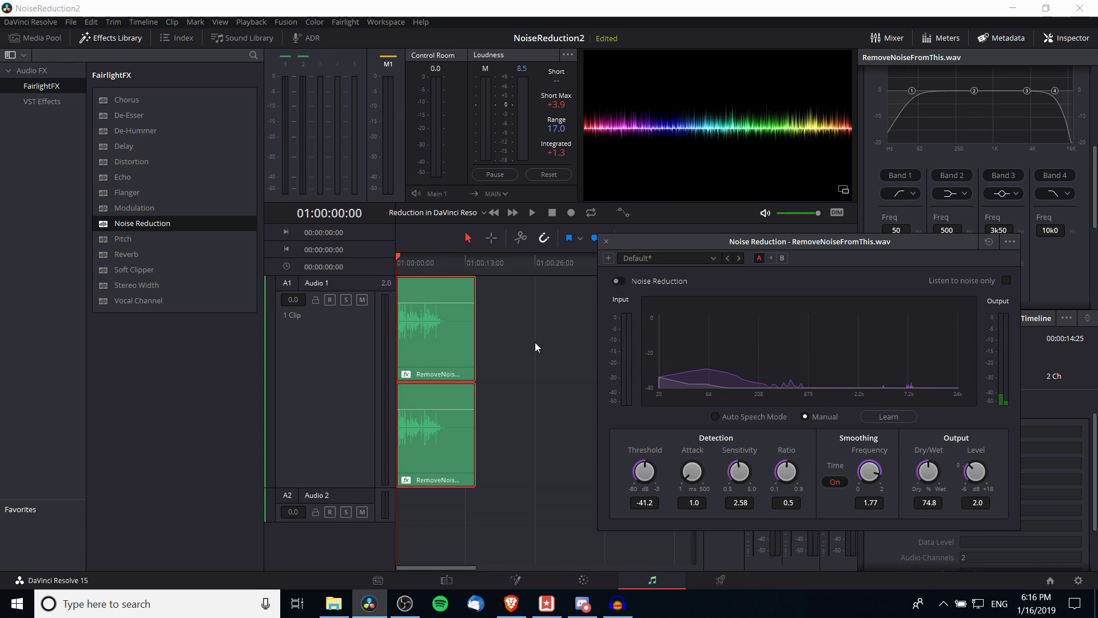
{"action": "key", "text": "space"}
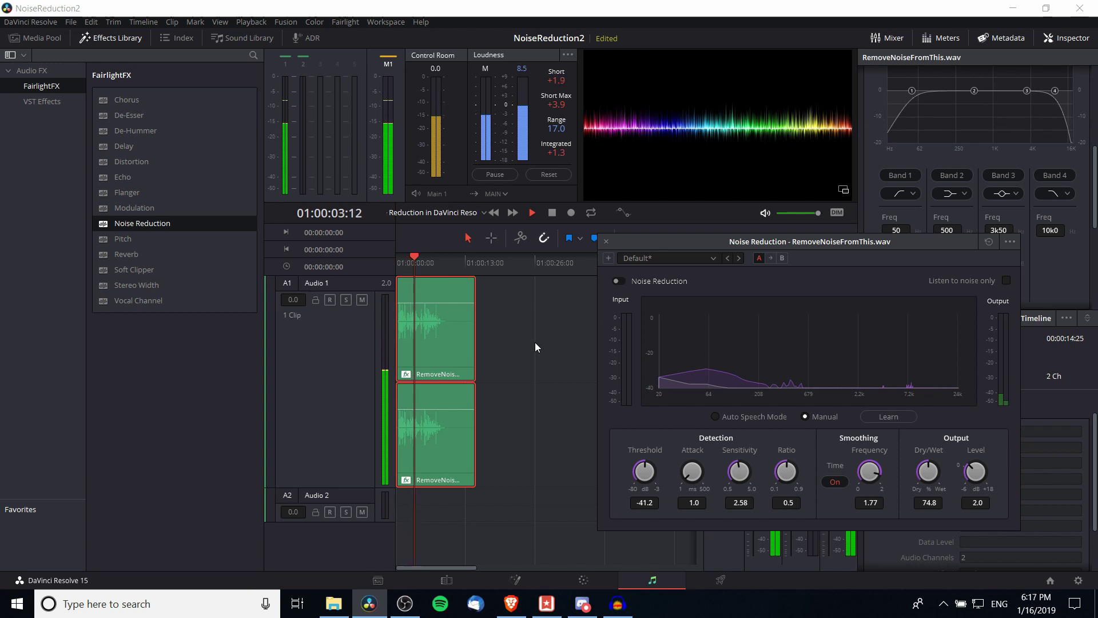
{"action": "key", "text": "space"}
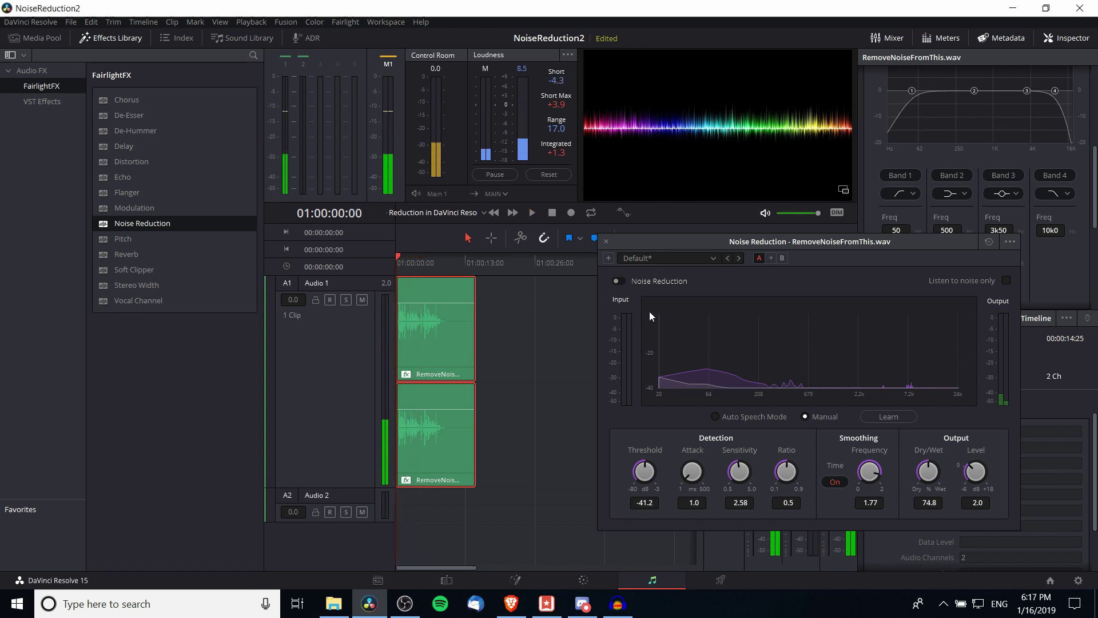
{"action": "left_click", "coordinate": [617, 281]}
{"action": "key", "text": "space"}
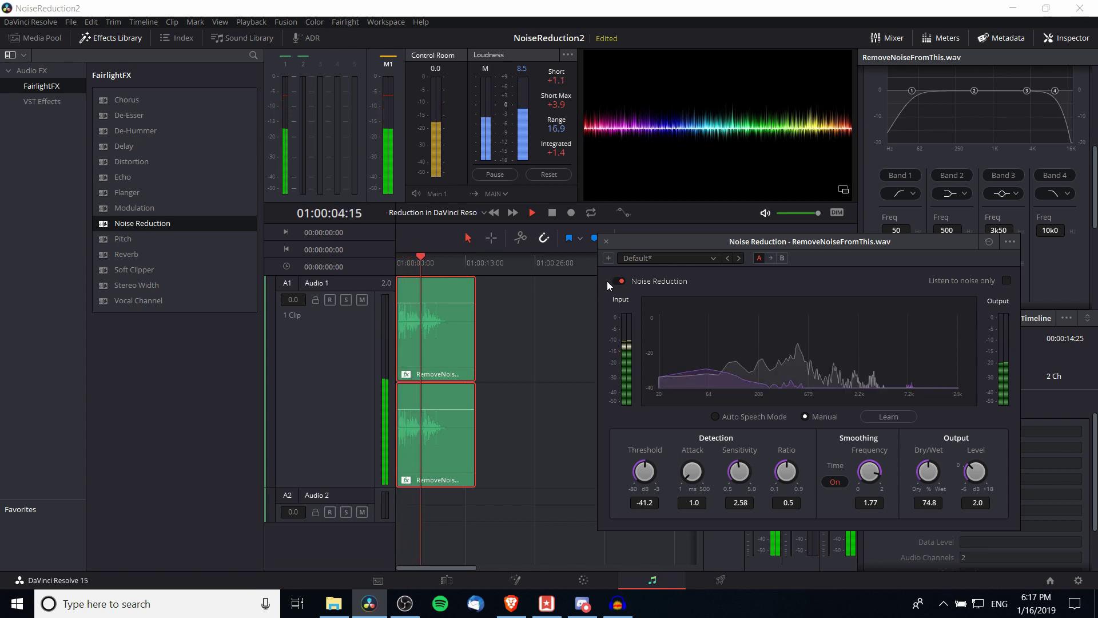
{"action": "key", "text": "space"}
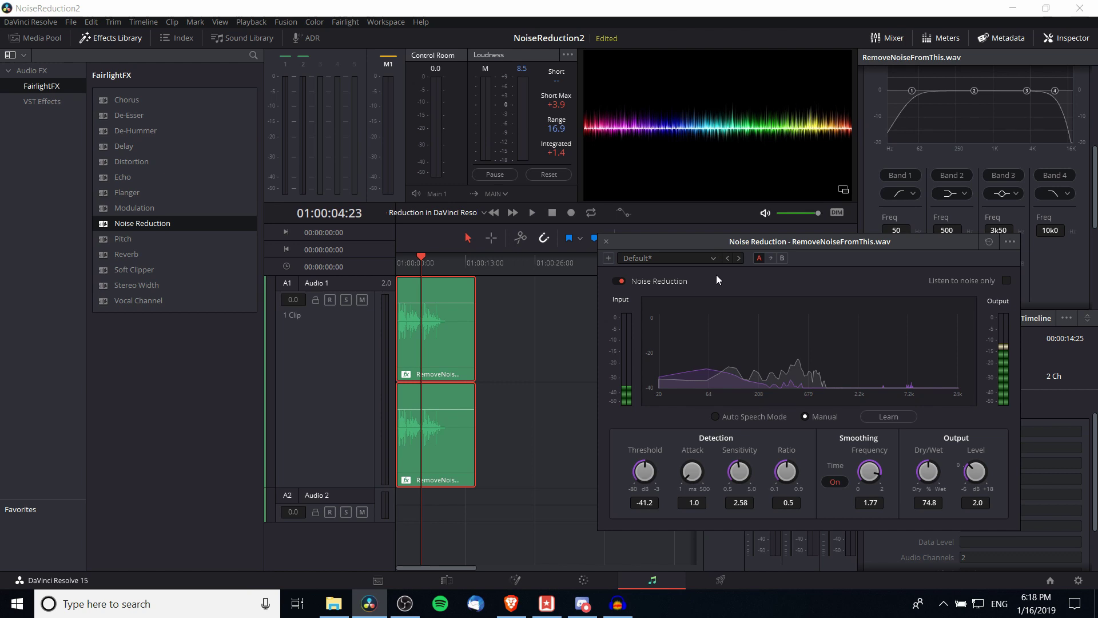
- Close the clip's Noise Reduction window and hide the Inspector and Metadata panels
{"action": "left_click", "coordinate": [606, 241]}
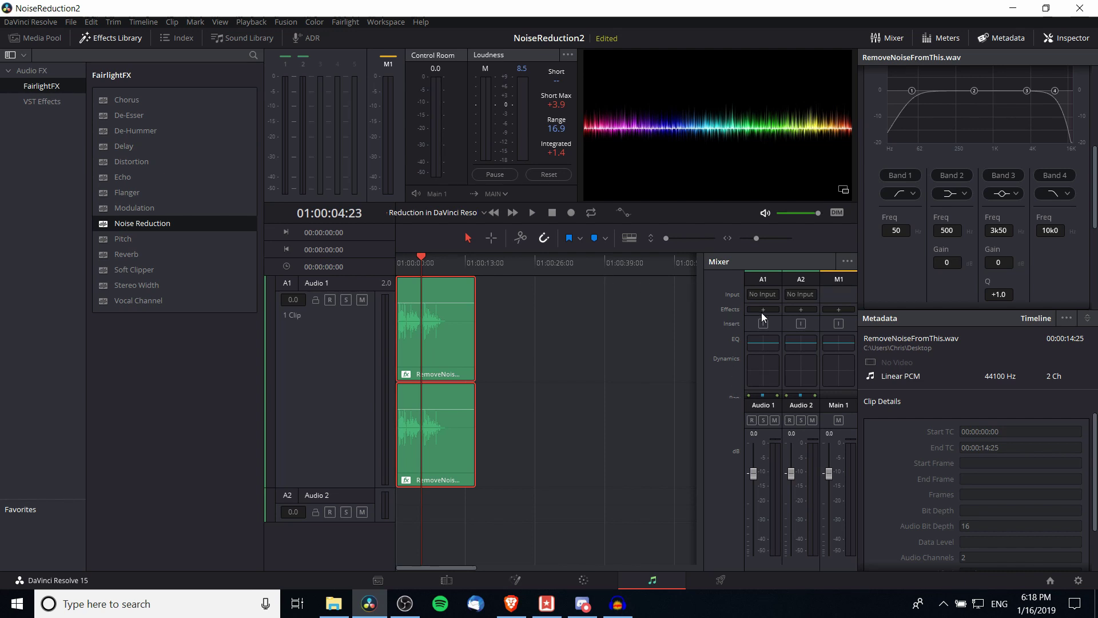
{"action": "left_click", "coordinate": [1049, 38]}
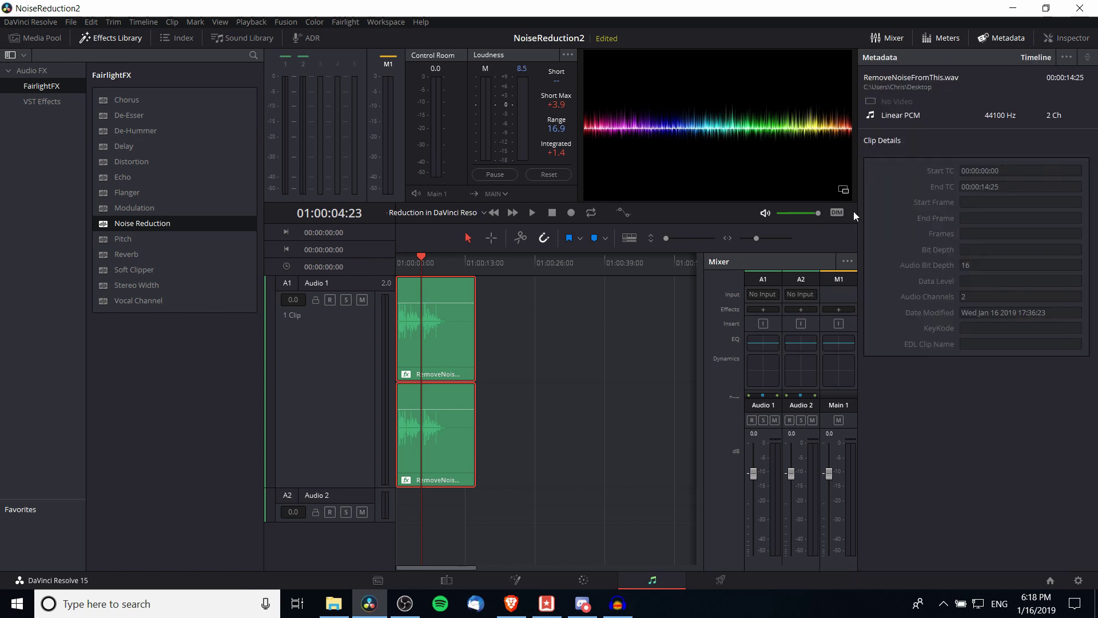
{"action": "left_click", "coordinate": [996, 38]}
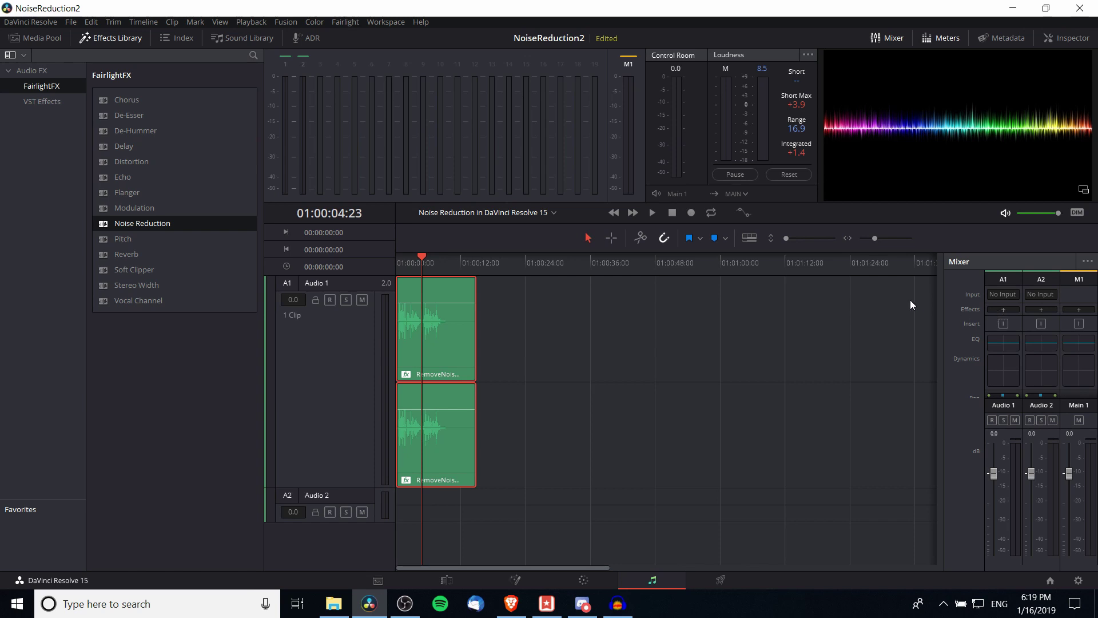
- Insert FairlightFX Noise Reduction on A1's mixer effects slot and choose Auto Speech Mode
{"action": "left_click", "coordinate": [994, 310]}
{"action": "mouse_move", "coordinate": [1028, 320]}
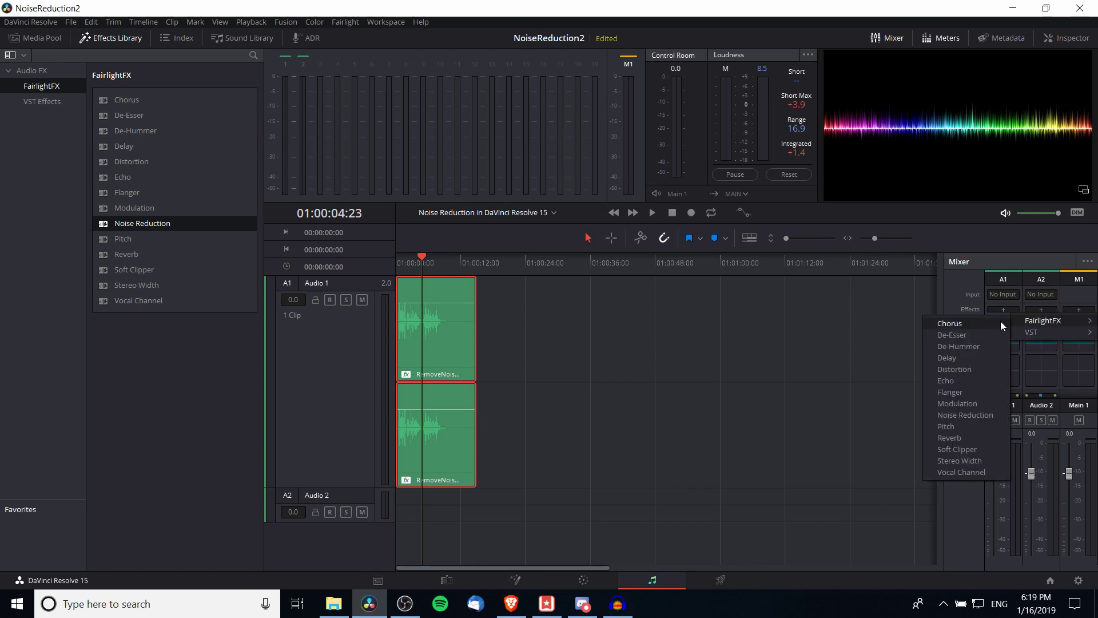
{"action": "left_click", "coordinate": [986, 414]}
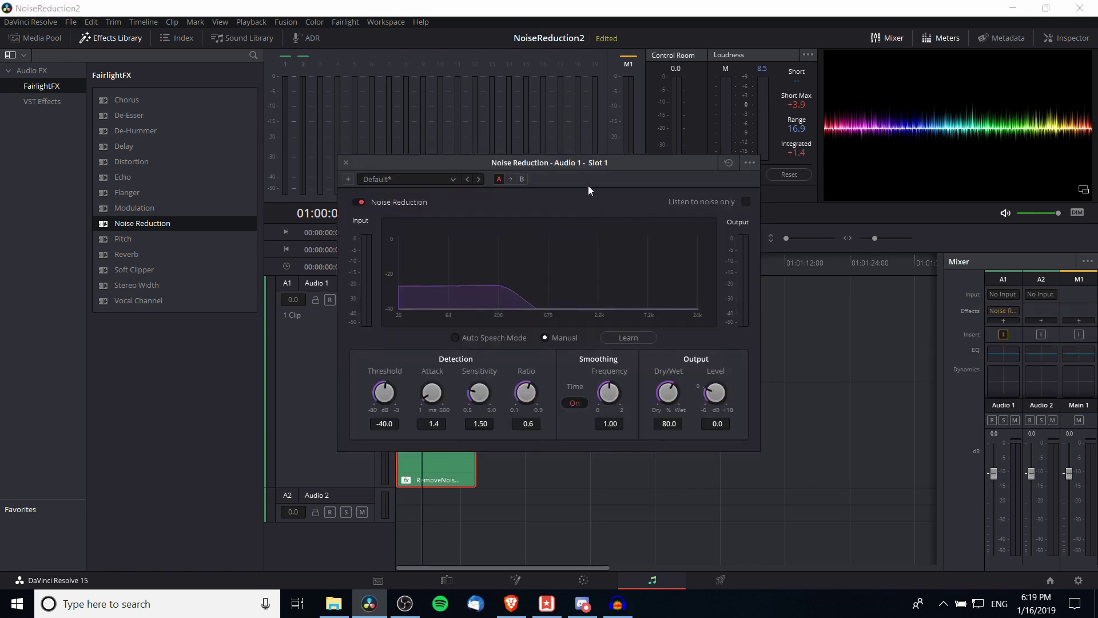
{"action": "left_click_drag", "start_coordinate": [624, 161], "coordinate": [748, 245]}
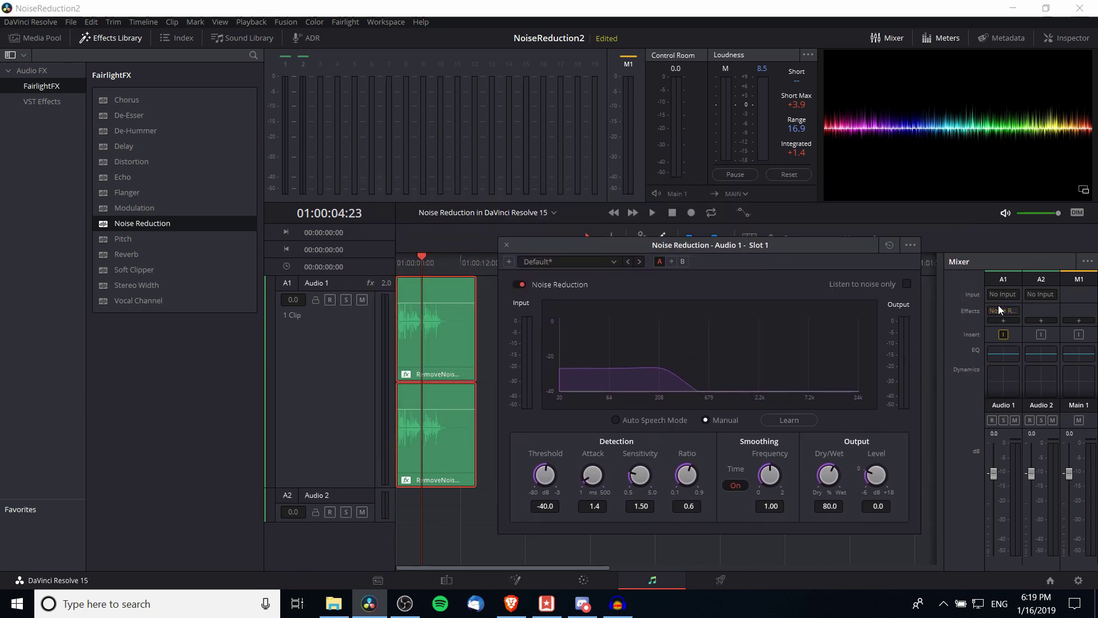
{"action": "left_click", "coordinate": [595, 417]}
- Check the clip's Noise Reduction against A1's insert, closing the clip plugin and Inspector
{"action": "left_click", "coordinate": [505, 245]}
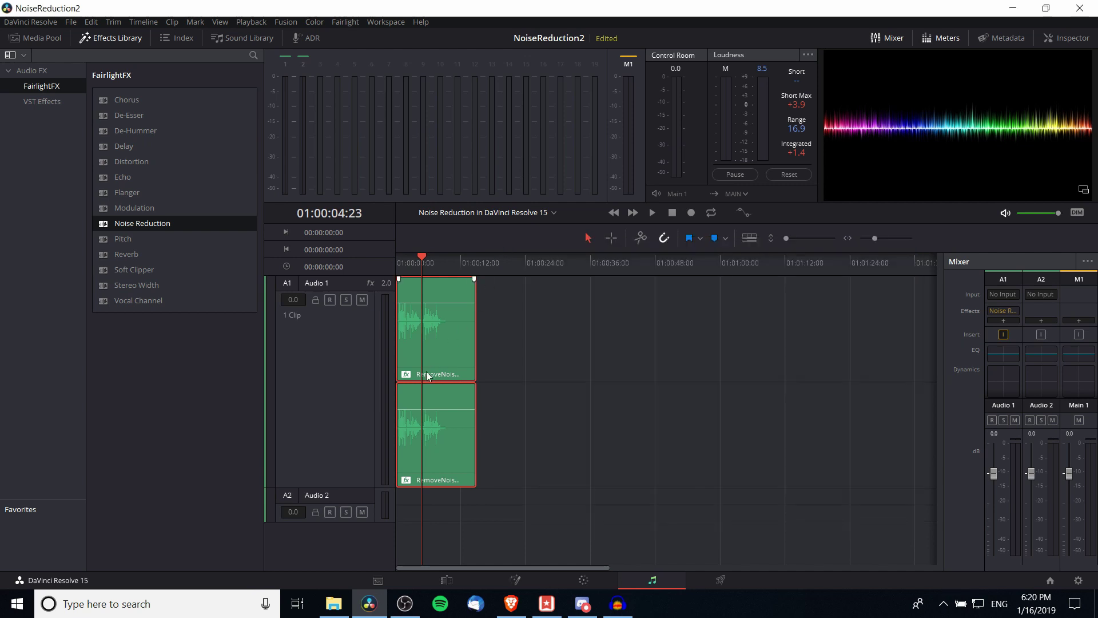
{"action": "left_click", "coordinate": [428, 376]}
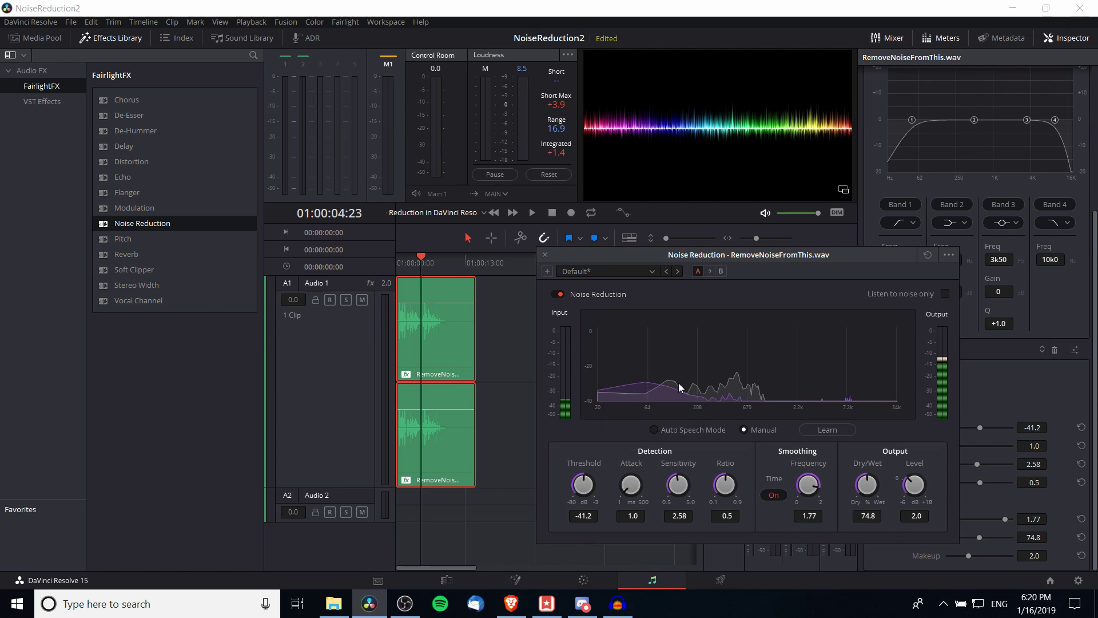
{"action": "left_click", "coordinate": [545, 254]}
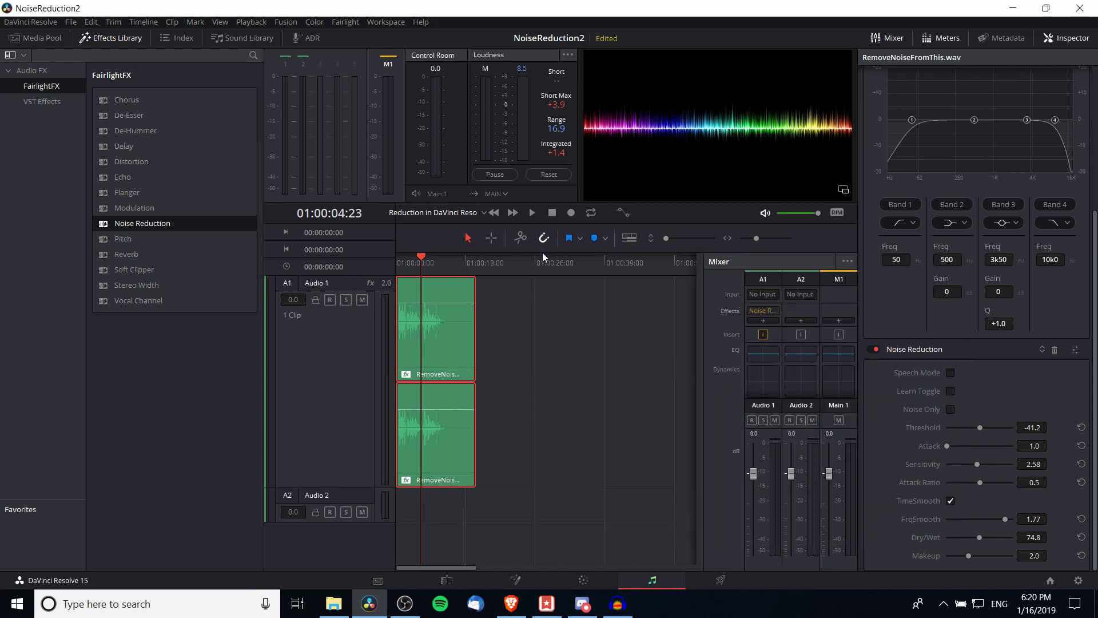
{"action": "left_click", "coordinate": [1067, 38]}
{"action": "left_click", "coordinate": [999, 311]}
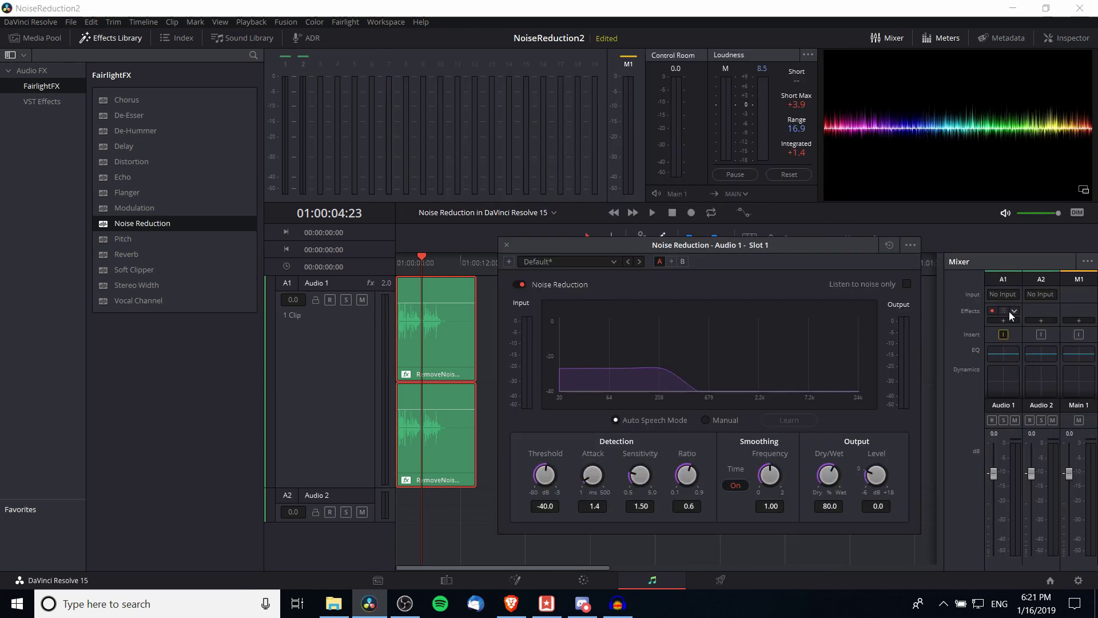
{"action": "left_click_drag", "start_coordinate": [766, 248], "coordinate": [767, 249]}
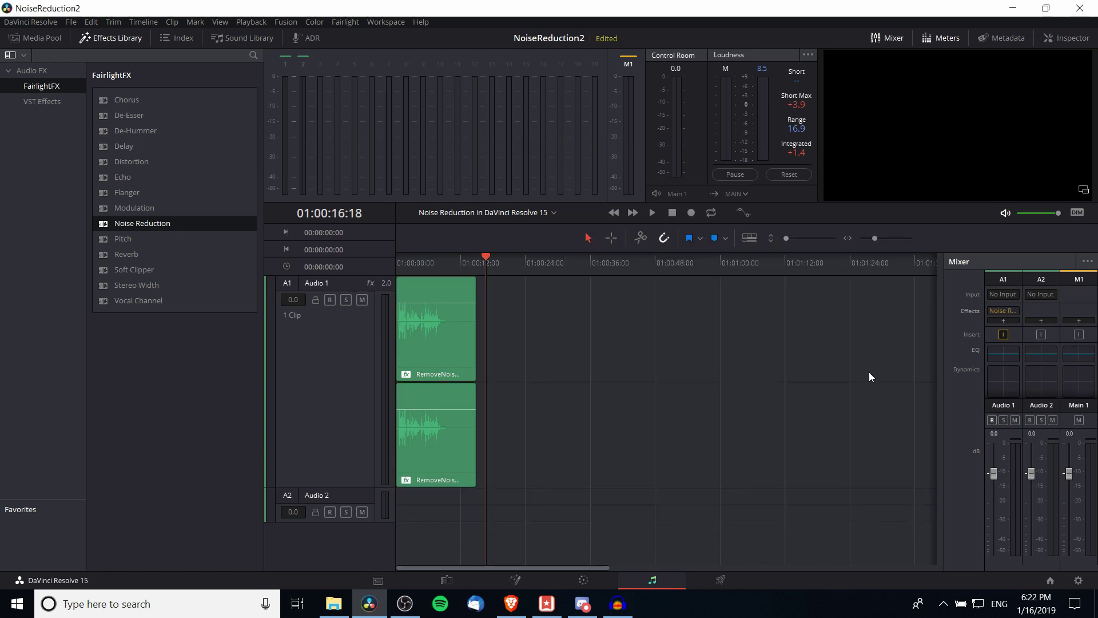
- Patch the microphone into Audio 1 left and right, arm the track, and open its Noise Reduction
{"action": "left_click", "coordinate": [998, 296]}
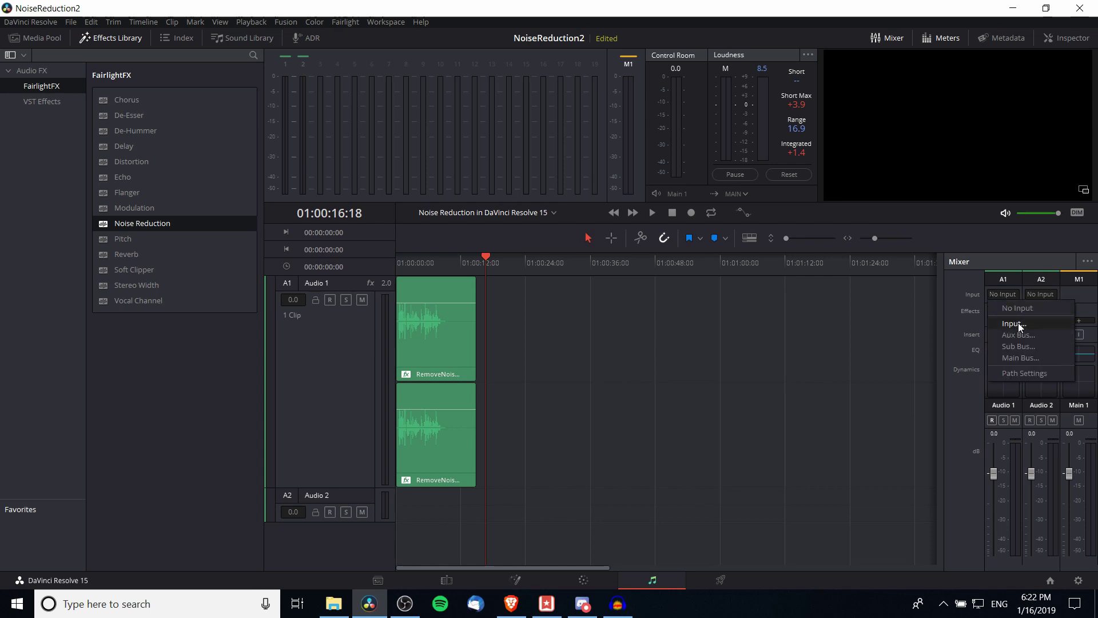
{"action": "left_click", "coordinate": [1010, 319]}
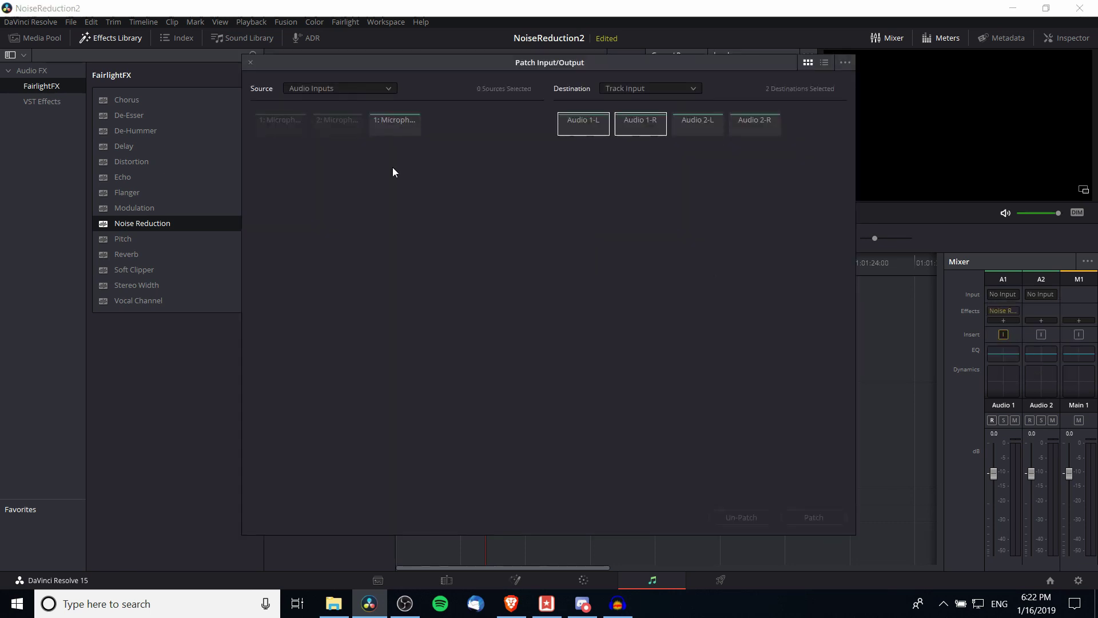
{"action": "left_click", "coordinate": [348, 132]}
{"action": "key", "text": "Return"}
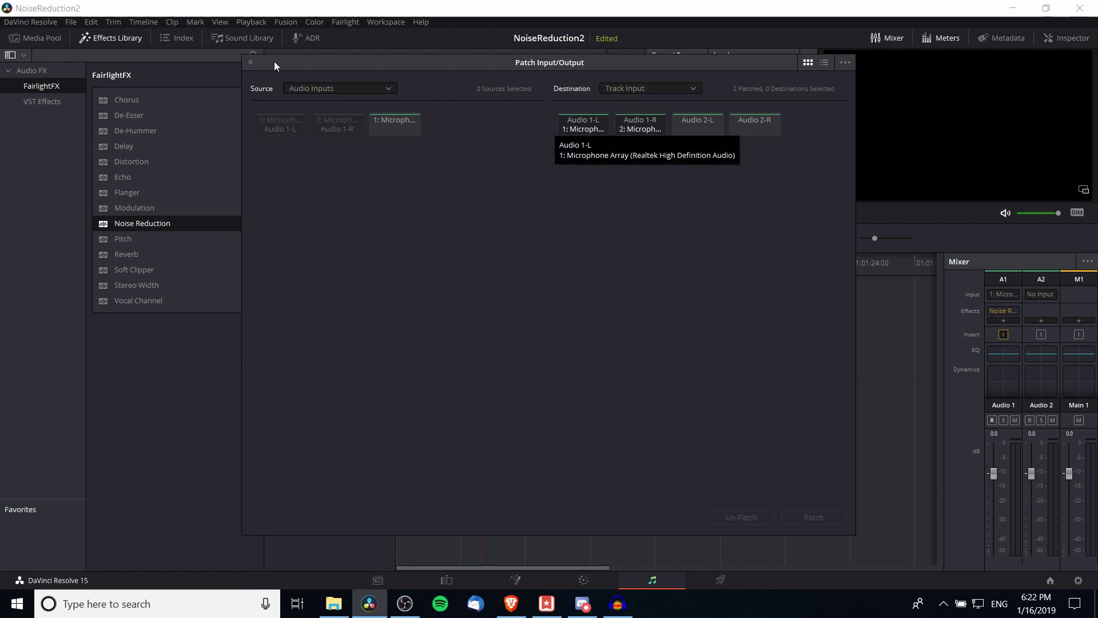
{"action": "left_click", "coordinate": [250, 61]}
{"action": "left_click", "coordinate": [992, 421]}
{"action": "left_click", "coordinate": [991, 312]}
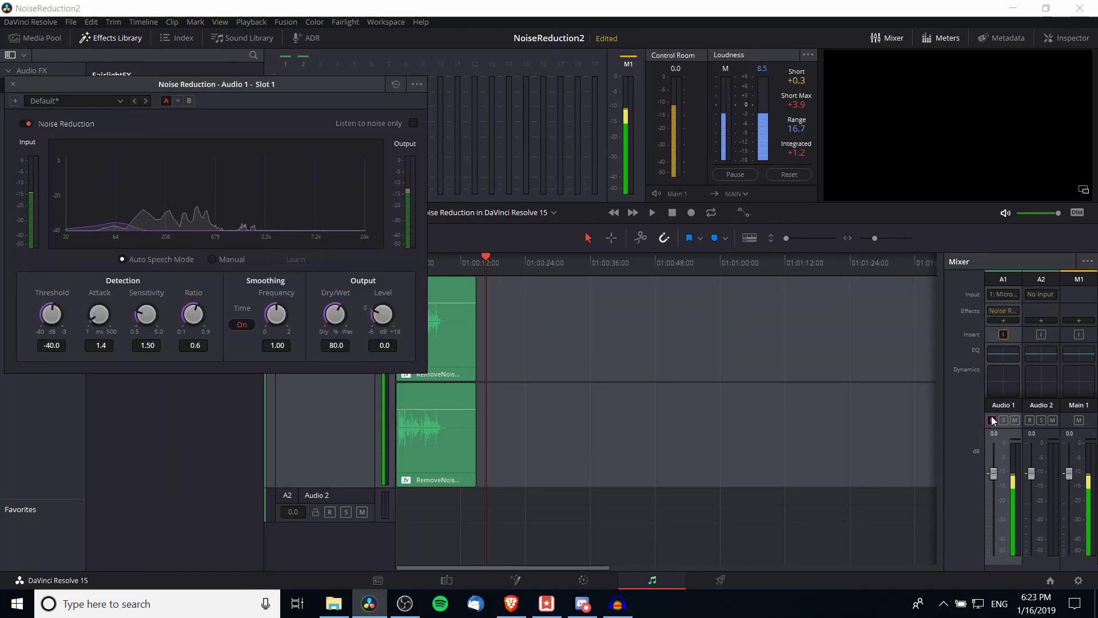
- Record a short microphone take onto Audio 1 after RemoveNoiseFromThis.wav, through the track's Noise Reduction
{"action": "left_click_drag", "start_coordinate": [249, 86], "coordinate": [258, 103]}
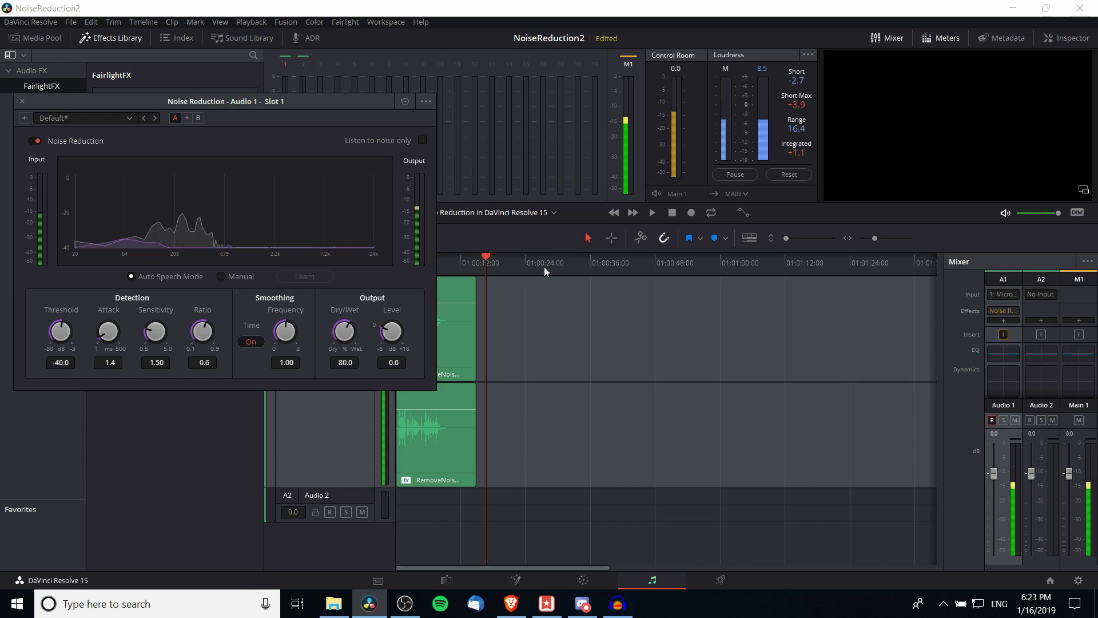
{"action": "left_click", "coordinate": [694, 213]}
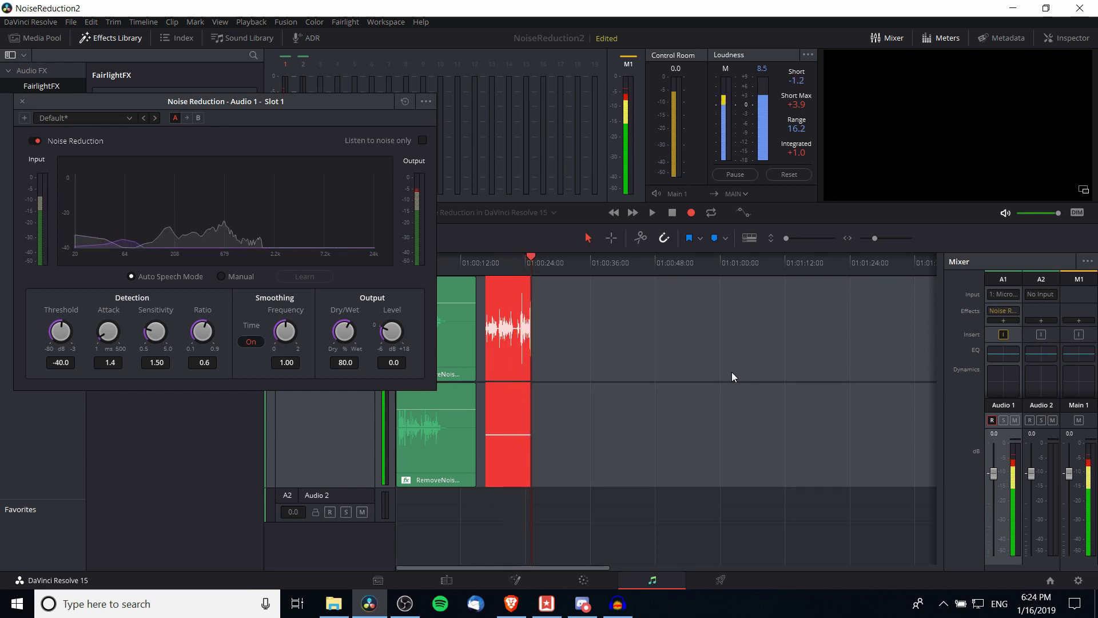
{"action": "key", "text": "space"}
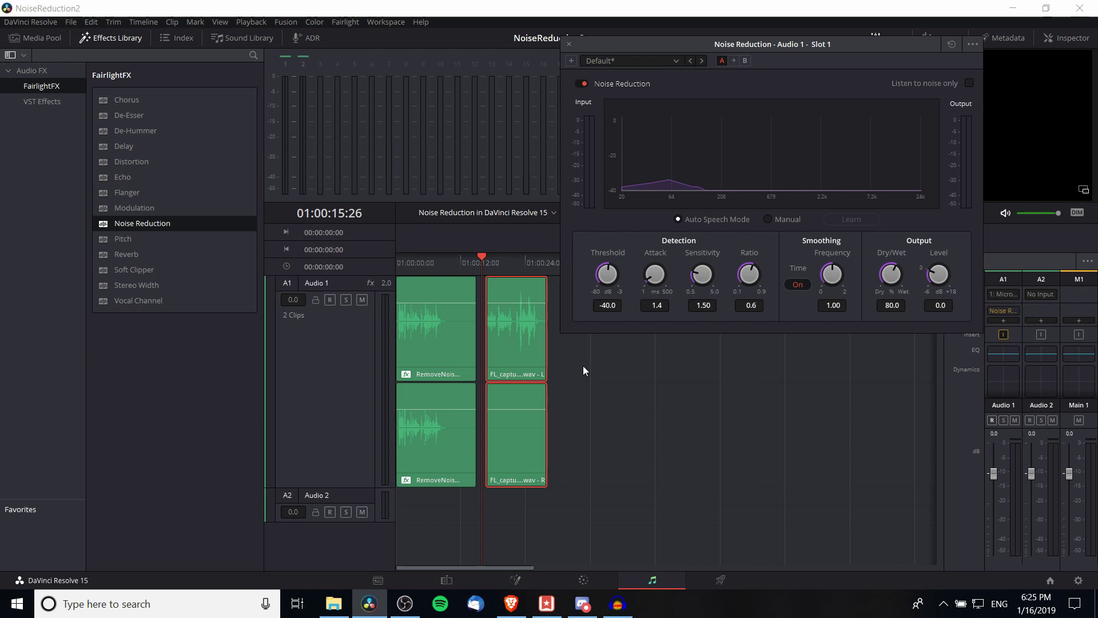
{"action": "key", "text": "space"}
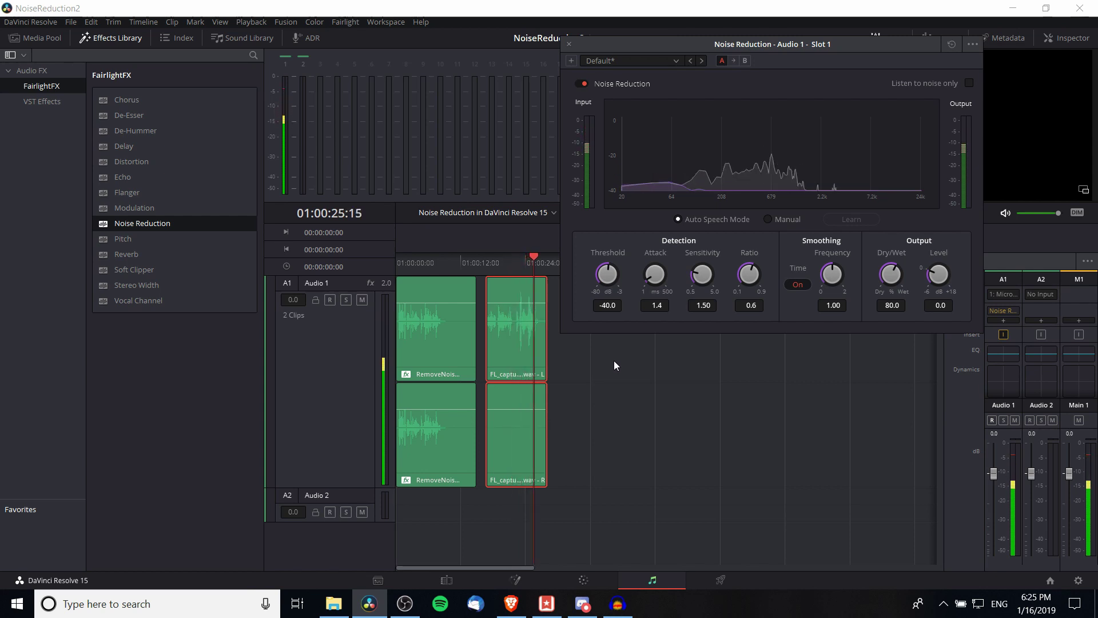
{"action": "key", "text": "space"}
{"action": "left_click_drag", "start_coordinate": [644, 49], "coordinate": [644, 252]}
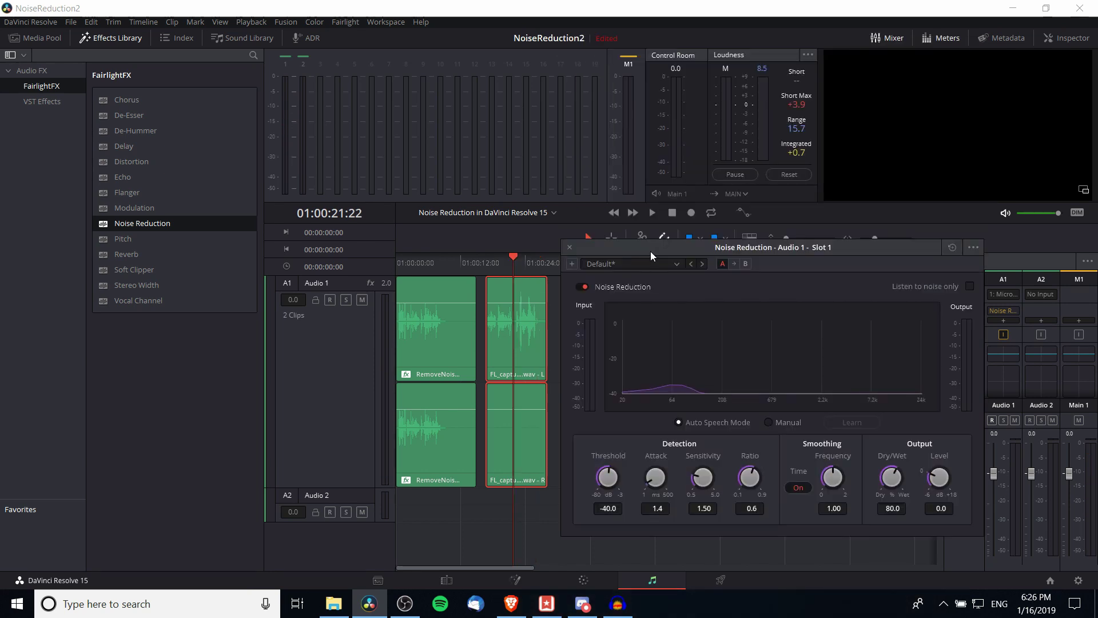